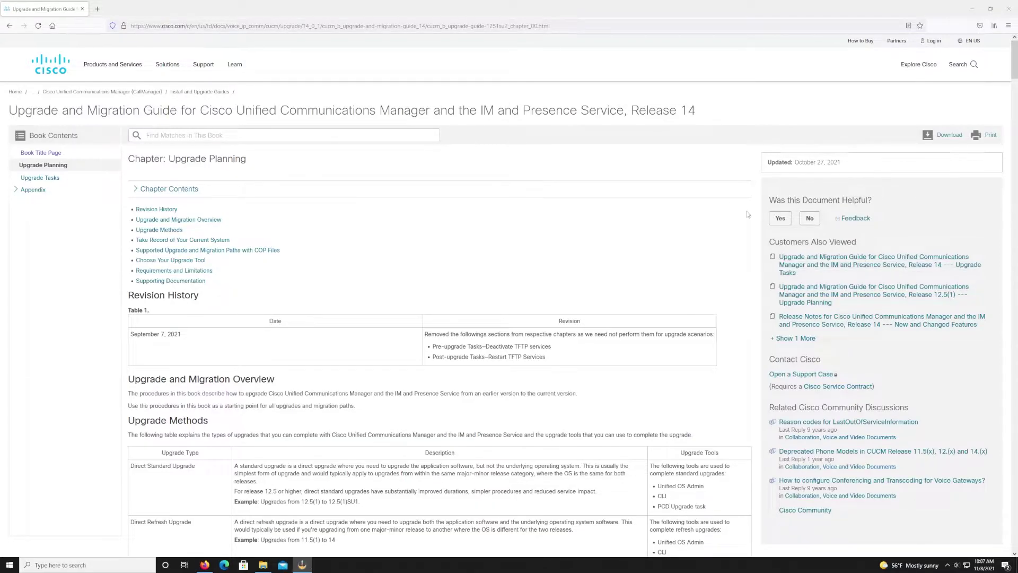
Scroll the guide past Upgrade Methods down to Table 2, Supported Upgrade Paths and COP Files.
scroll(721, 224, down, 5)
scroll(720, 225, down, 2)
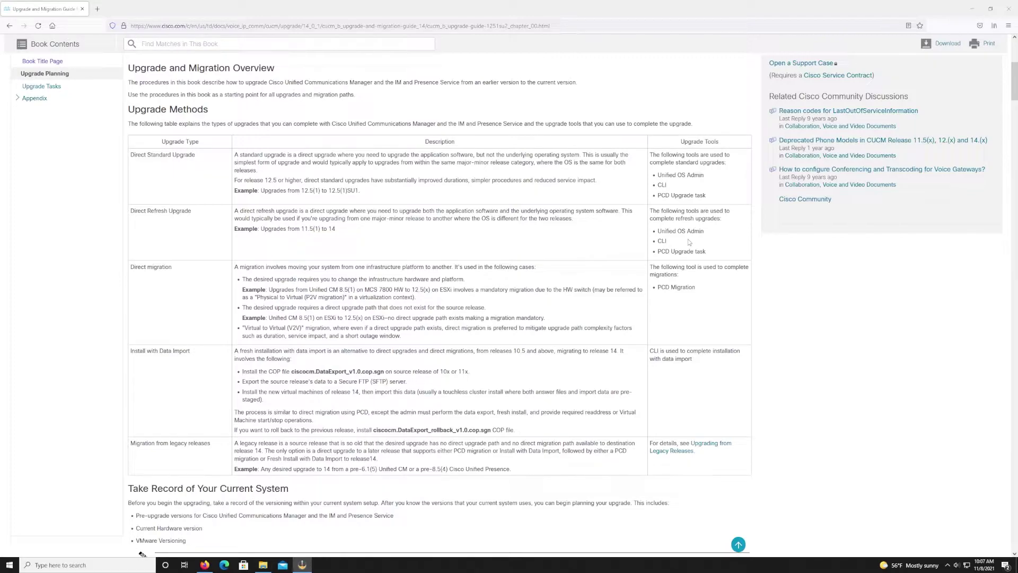
scroll(493, 282, down, 3)
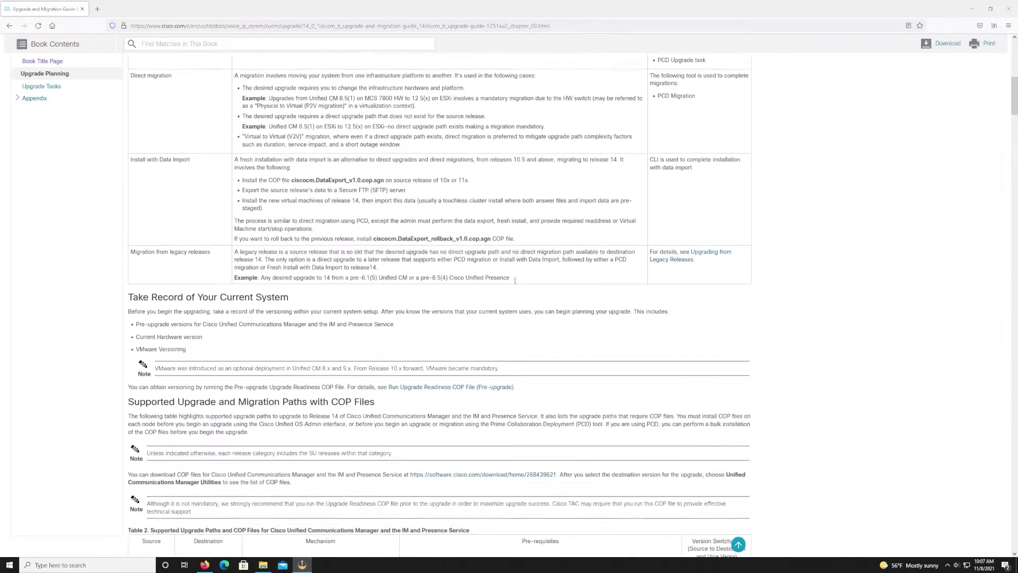
scroll(514, 281, down, 7)
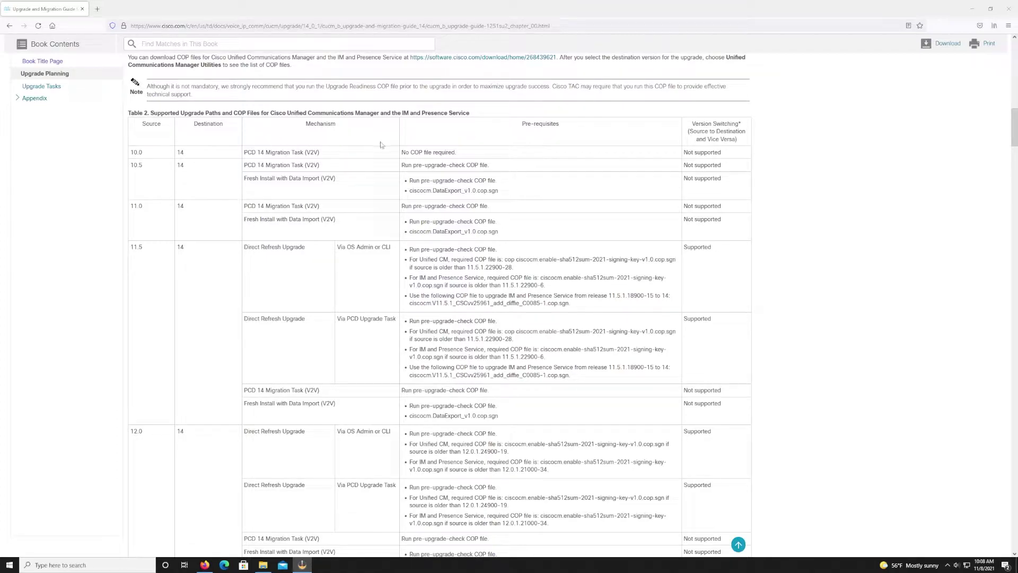
Highlight the 12.5 source, destination 14 and the Direct Standard Upgrade method in Table 2.
scroll(459, 162, down, 2)
scroll(460, 162, down, 4)
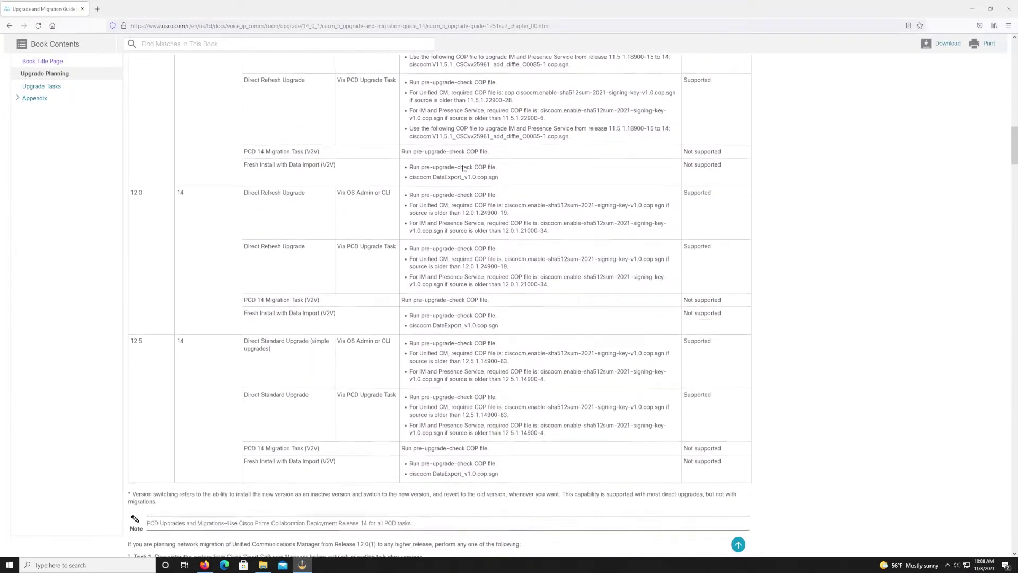
drag(140, 337, 130, 340)
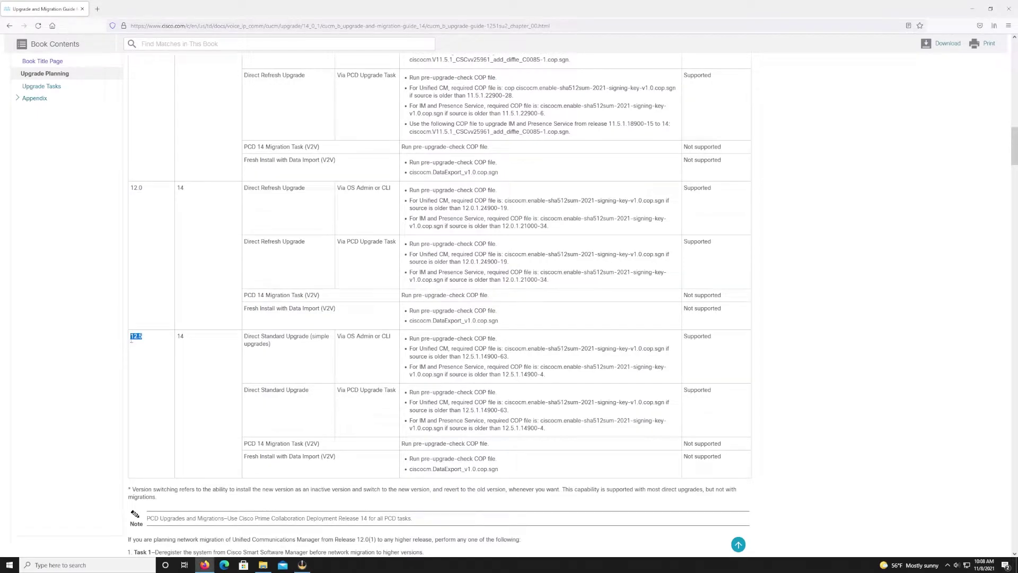
double_click(180, 337)
drag(275, 346, 241, 342)
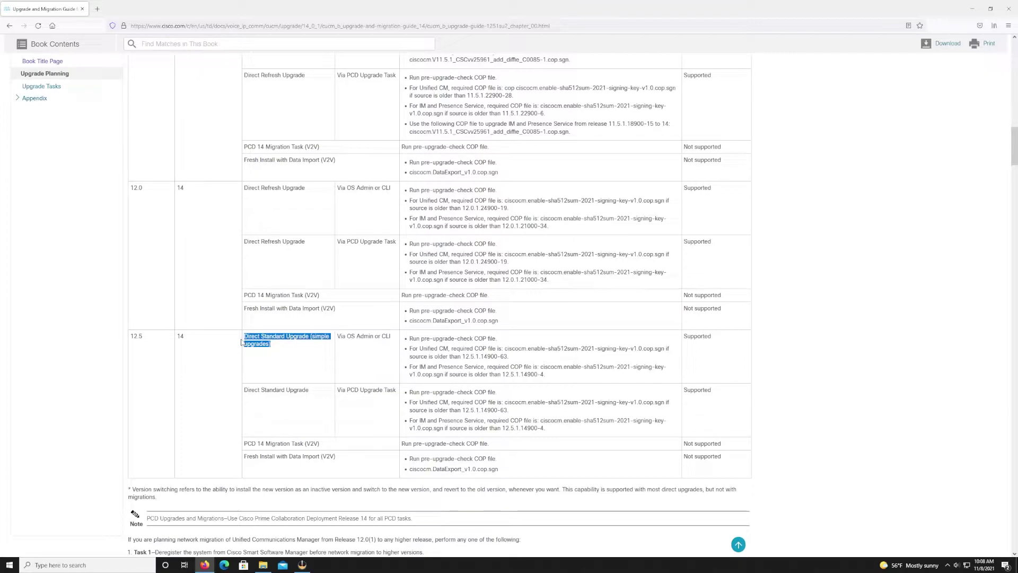
Highlight the Via PCD Upgrade Task alternative and the 'Run pre-upgrade-check COP file' prerequisite.
scroll(389, 338, down, 1)
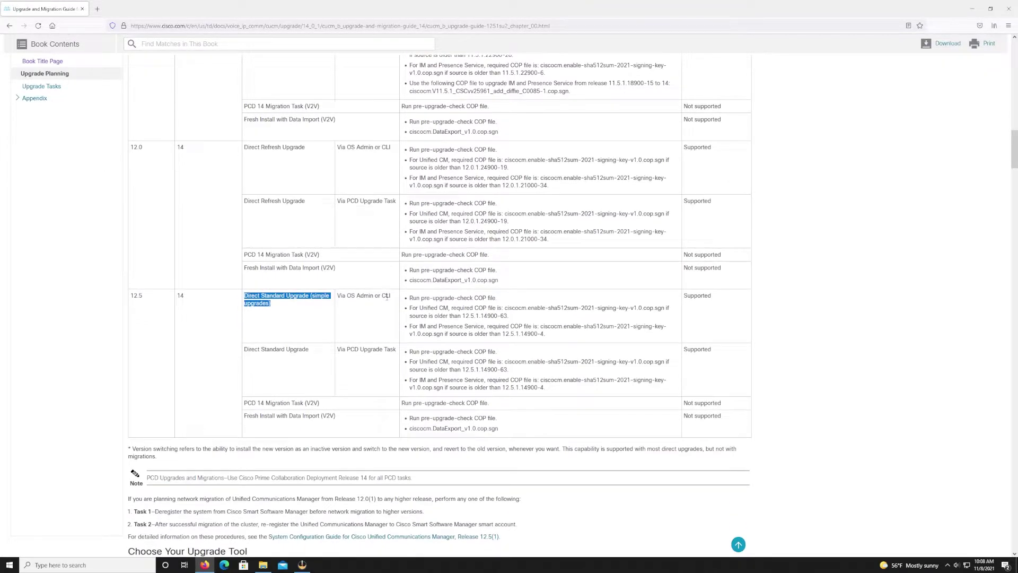
drag(393, 297, 349, 302)
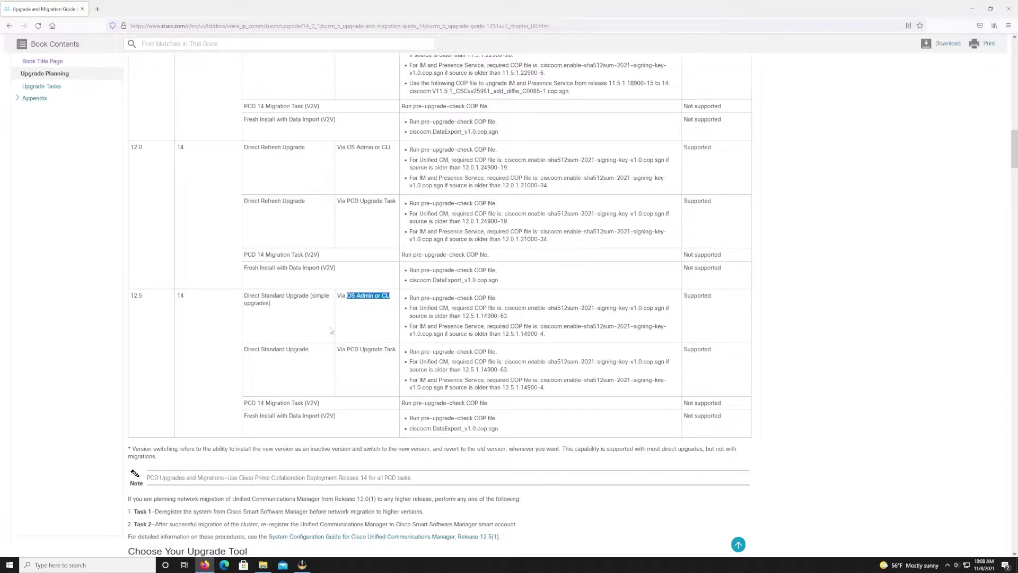
drag(337, 351, 399, 358)
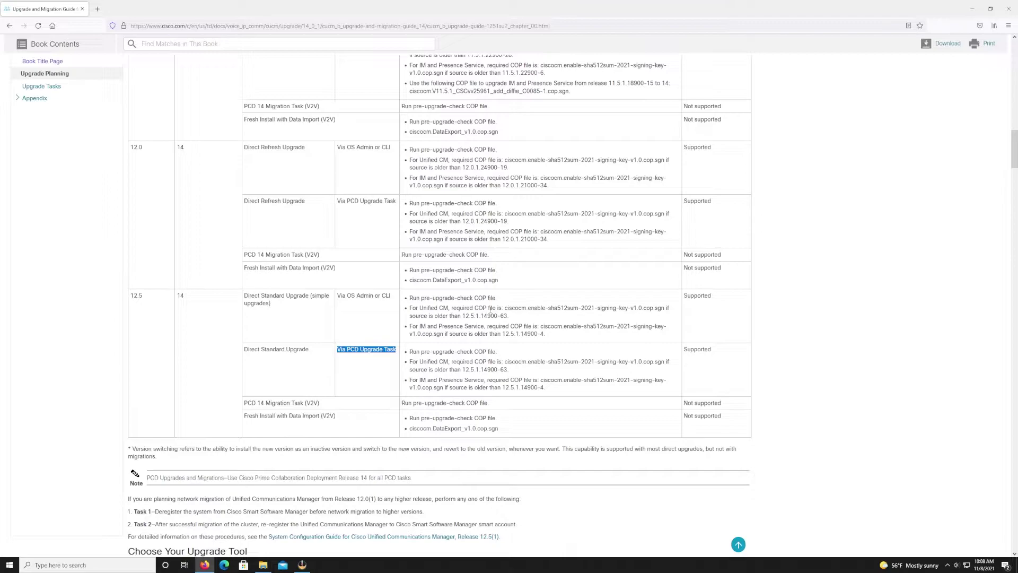
drag(497, 298, 408, 298)
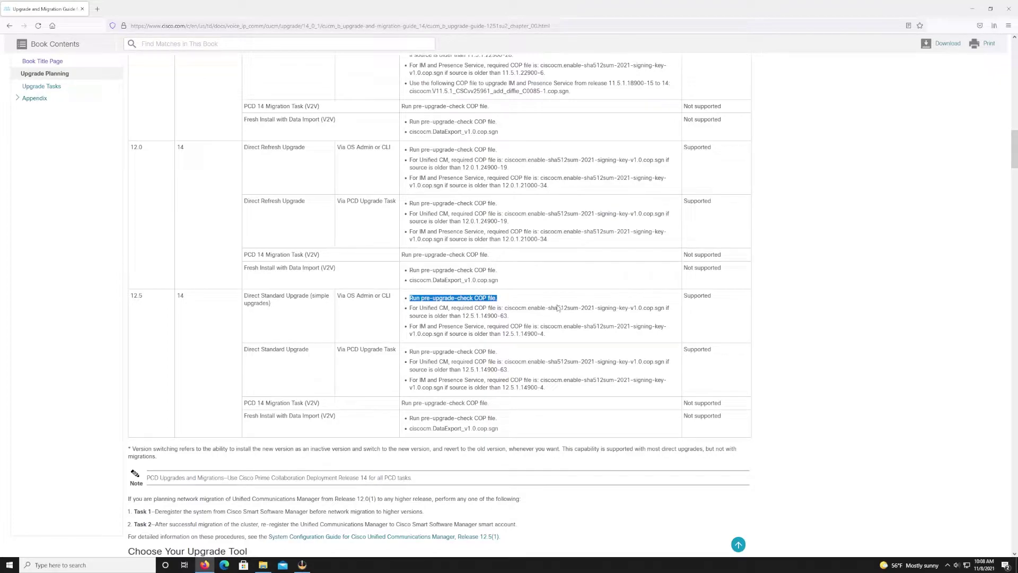
Highlight the Unified CM bullet, version 12.5.1.14900-63 and the ciscocm.enable-sha512sum-2021-signing-key-v1.0.cop.sgn file, then clear it.
drag(510, 316, 410, 314)
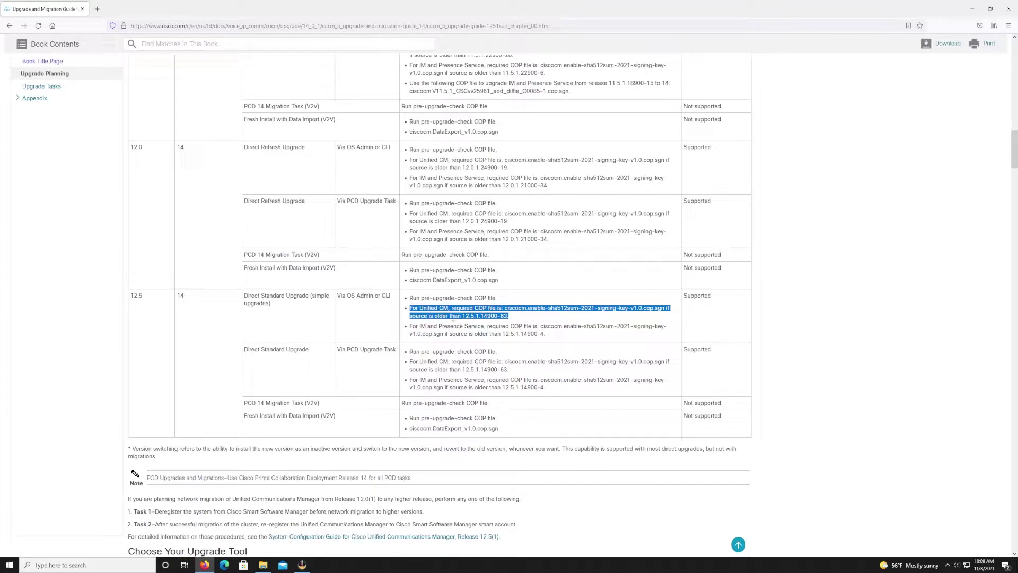
drag(463, 316, 507, 322)
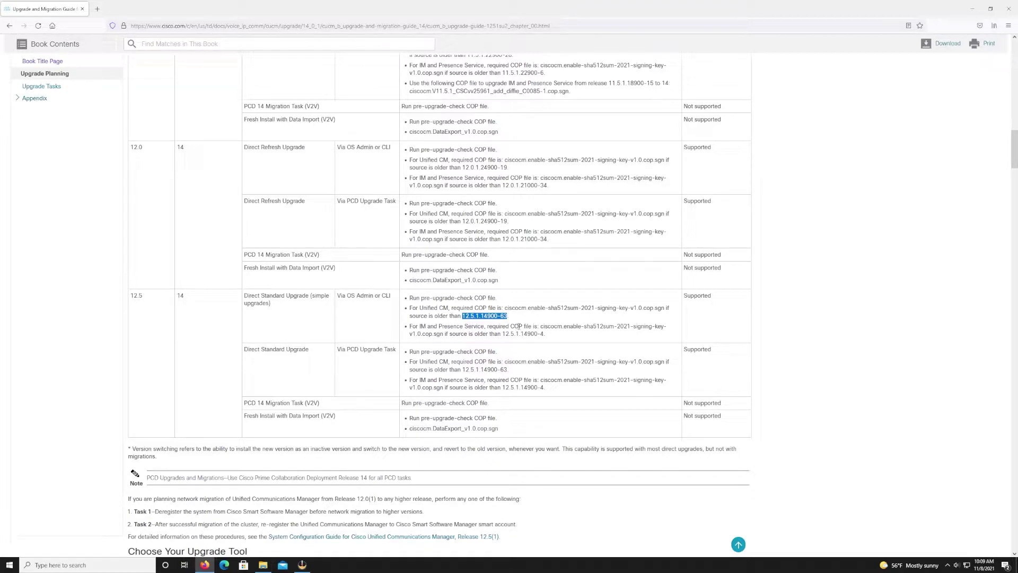
drag(506, 307, 555, 319)
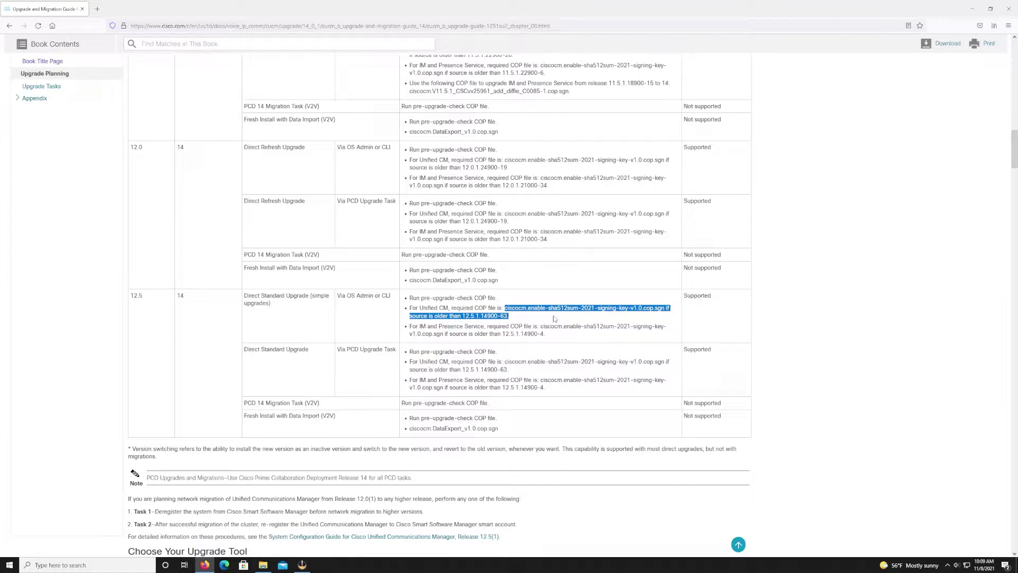
click(511, 321)
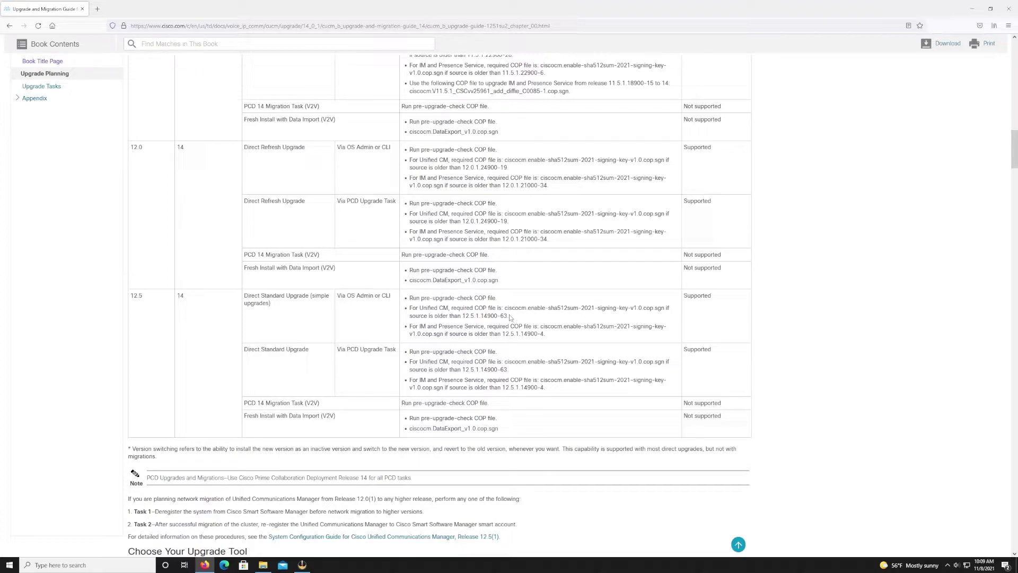
scroll(478, 314, down, 1)
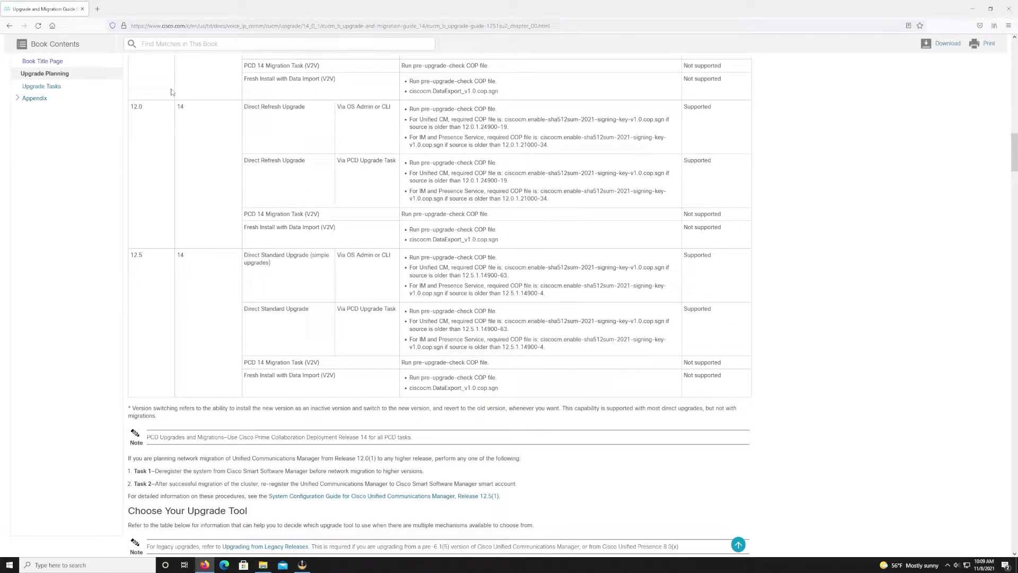
Go to the Upgrade Tasks chapter and highlight the Run Upgrade Readiness COP File heading.
click(43, 86)
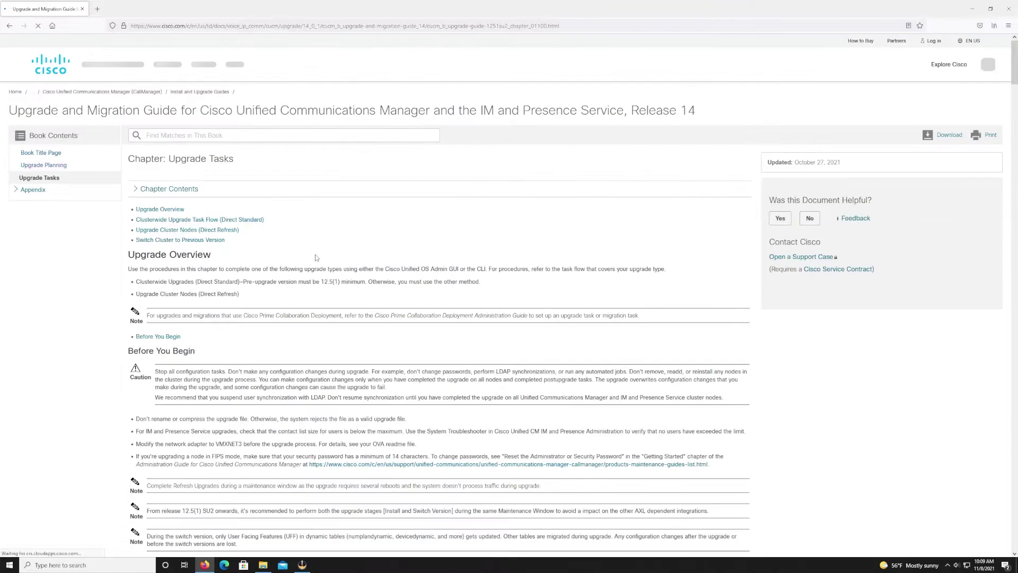
scroll(316, 257, down, 8)
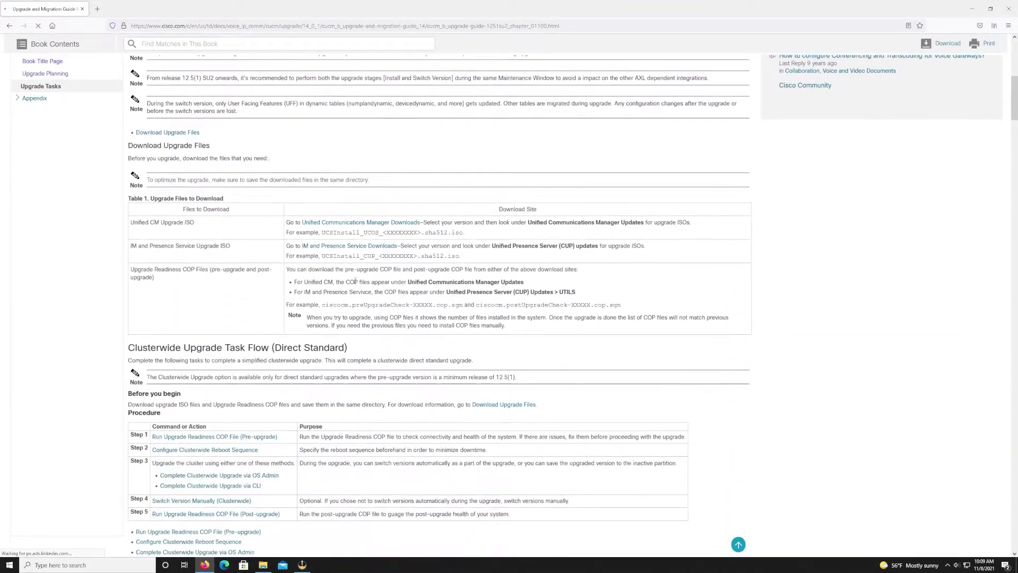
scroll(355, 282, down, 7)
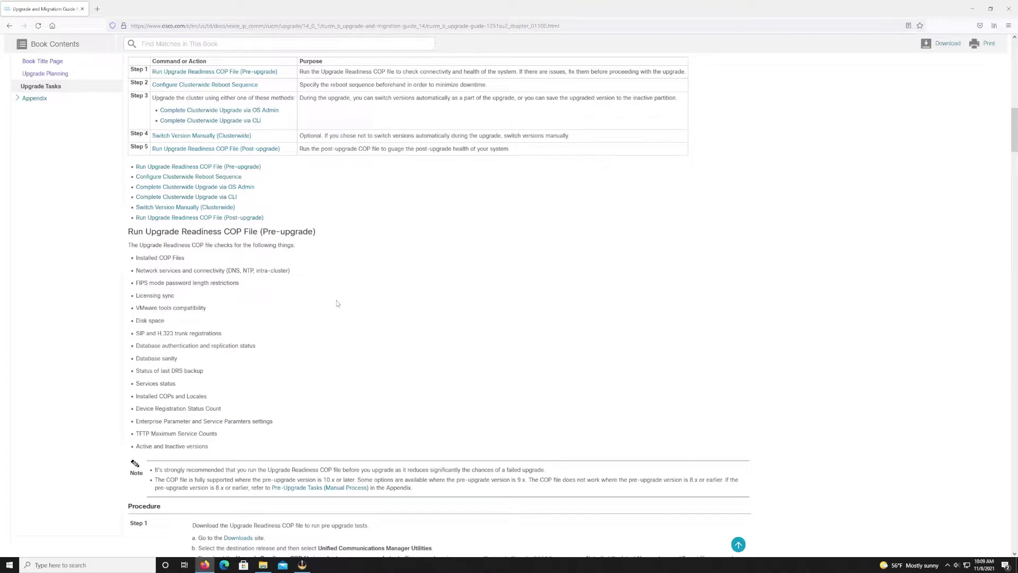
drag(222, 231, 315, 233)
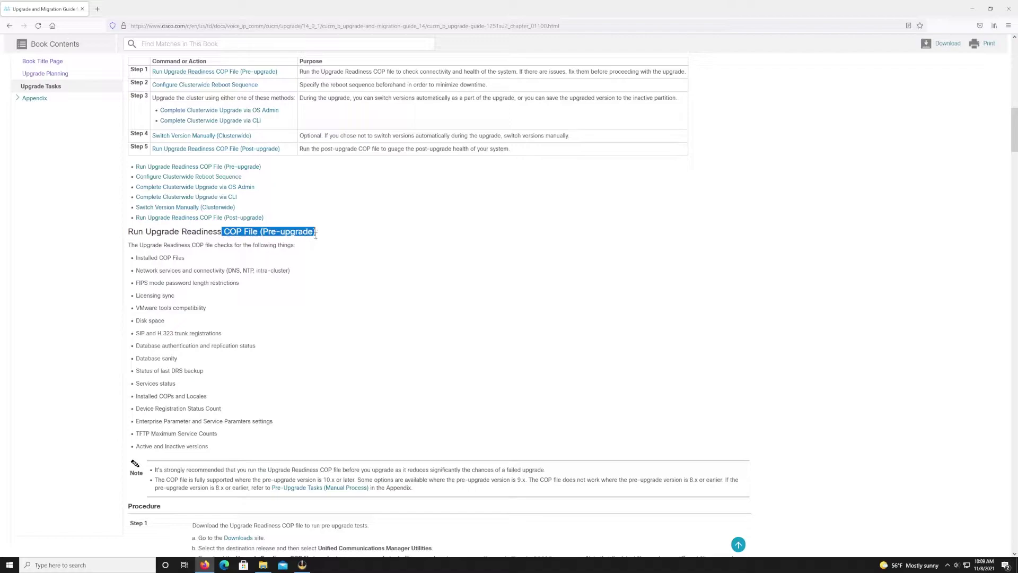
Read down through the Complete Clusterwide Upgrade via OS Admin and via CLI sections.
scroll(310, 308, down, 3)
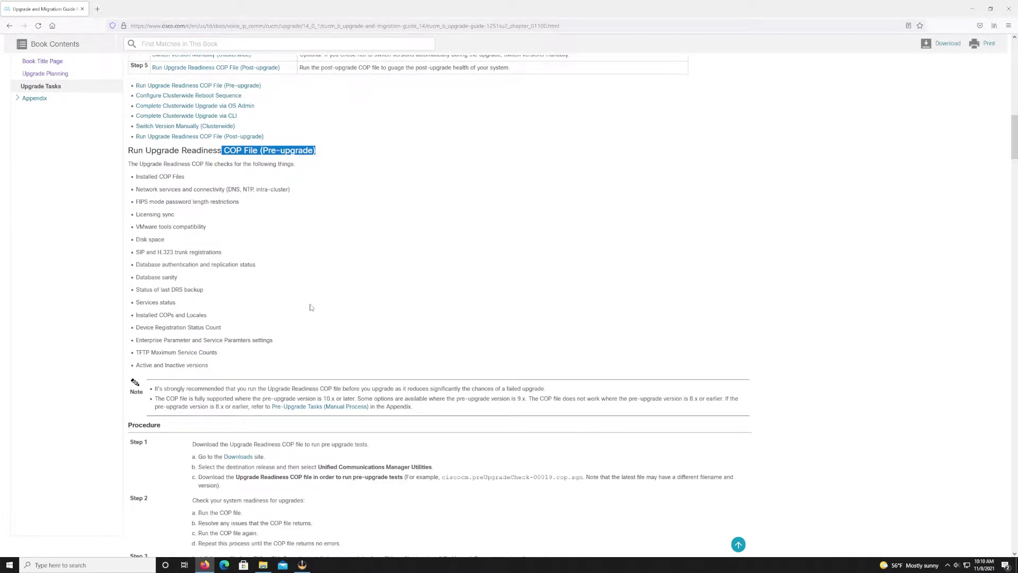
scroll(313, 307, down, 6)
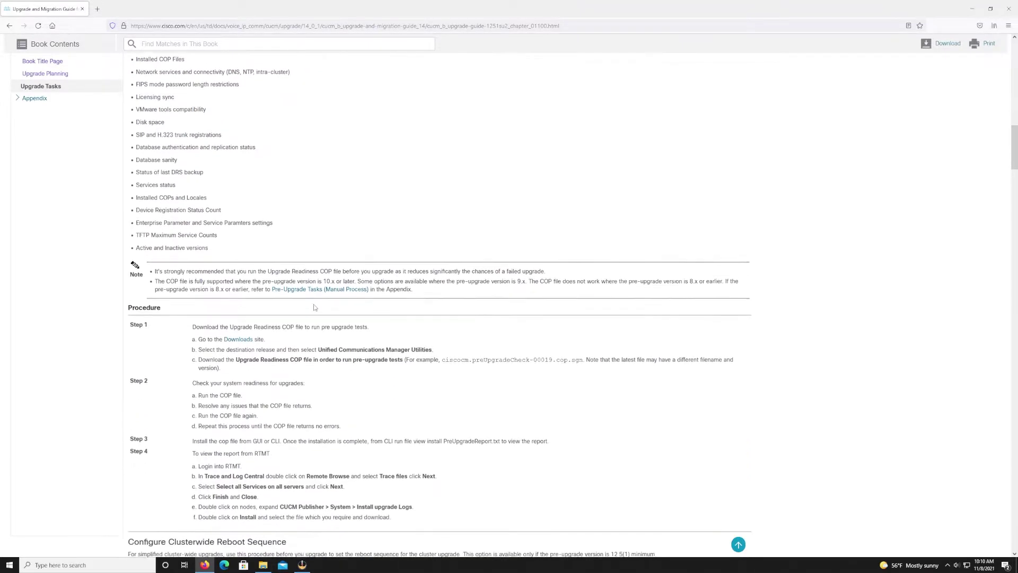
scroll(317, 300, down, 7)
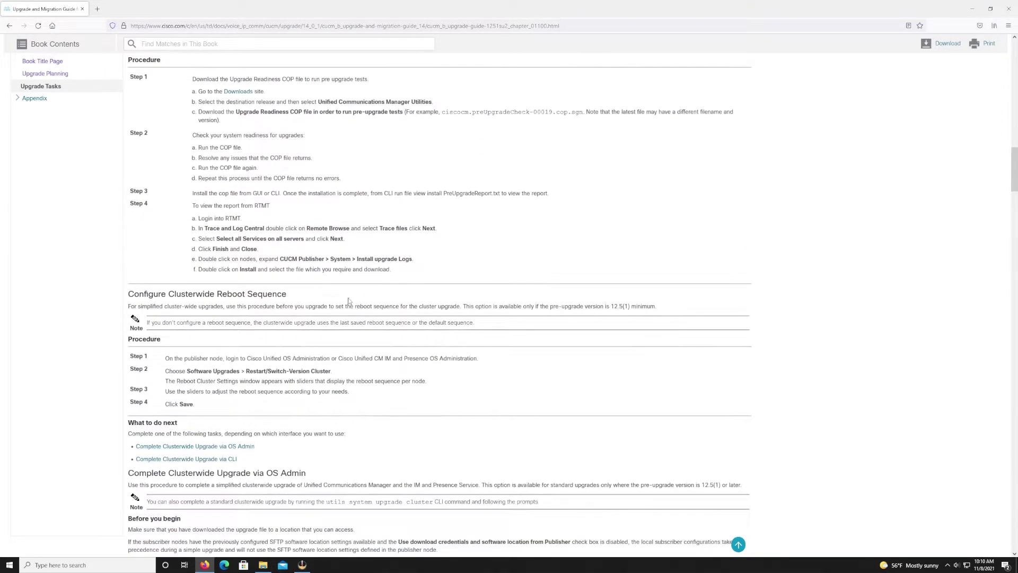
scroll(348, 301, down, 12)
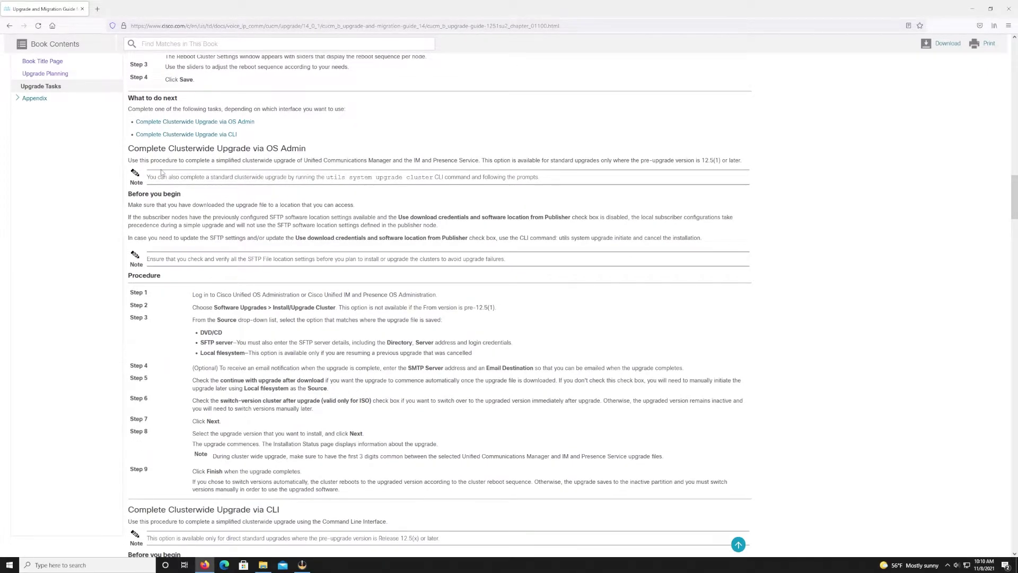
scroll(199, 263, down, 1)
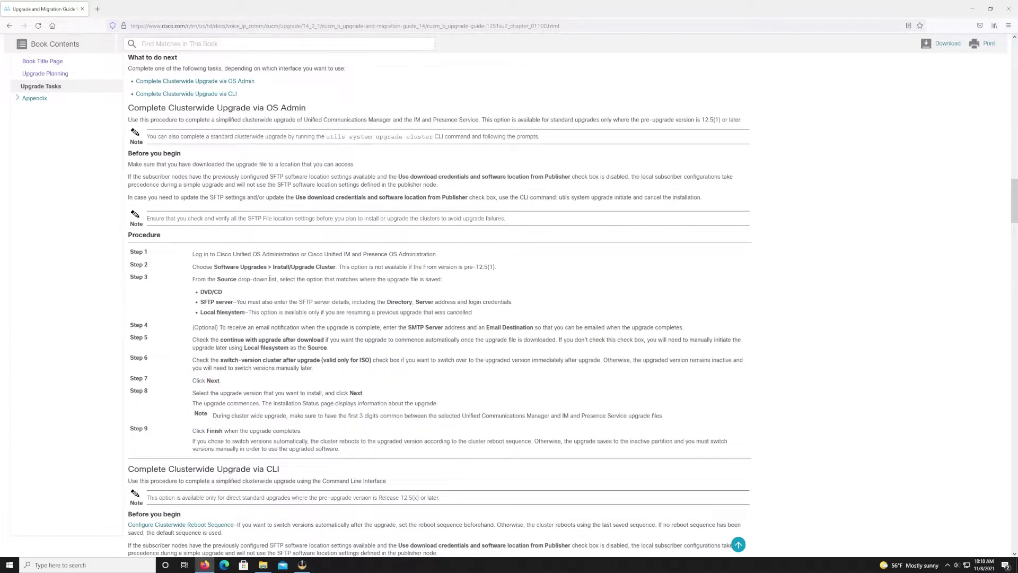
scroll(271, 278, down, 2)
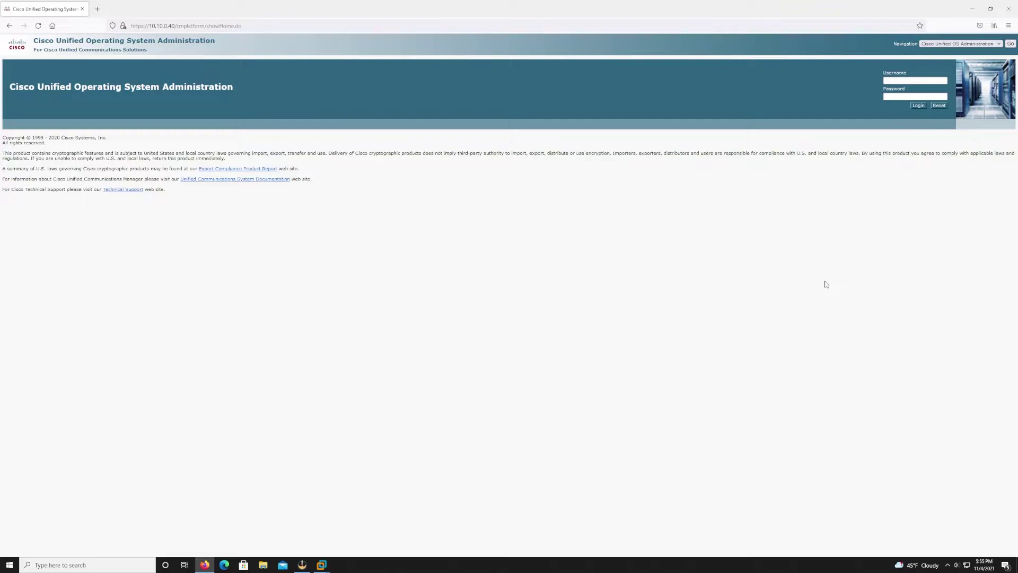
Log in to Cisco Unified OS Administration with the admin username and password.
click(973, 43)
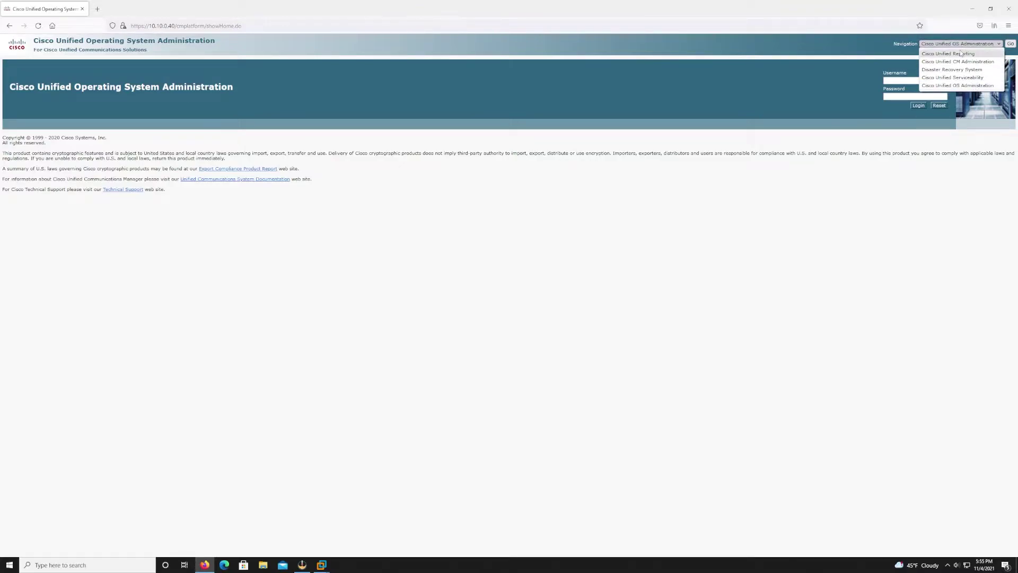
click(992, 86)
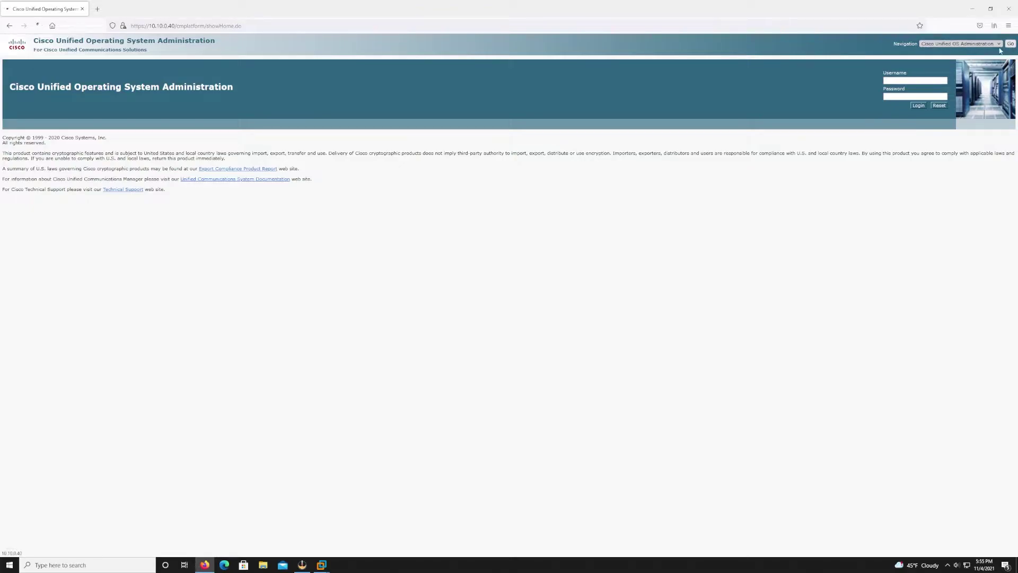
click(907, 82)
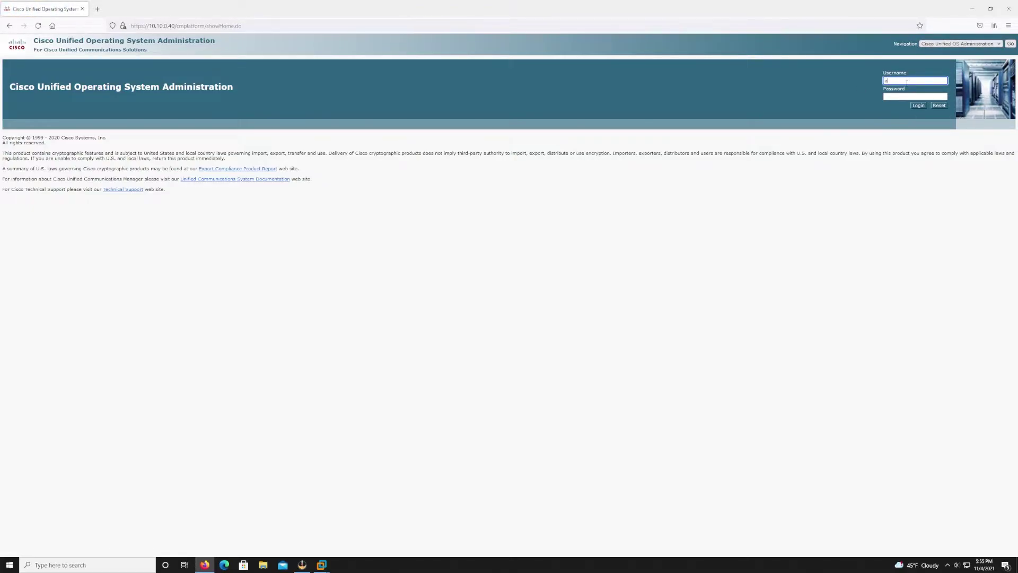
key(Tab)
text(••)
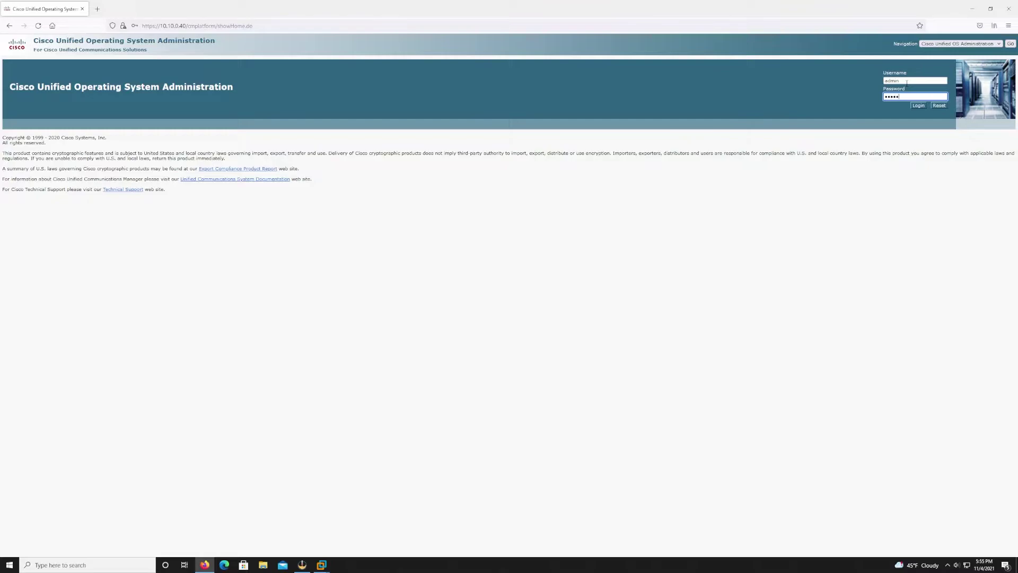
key(Return)
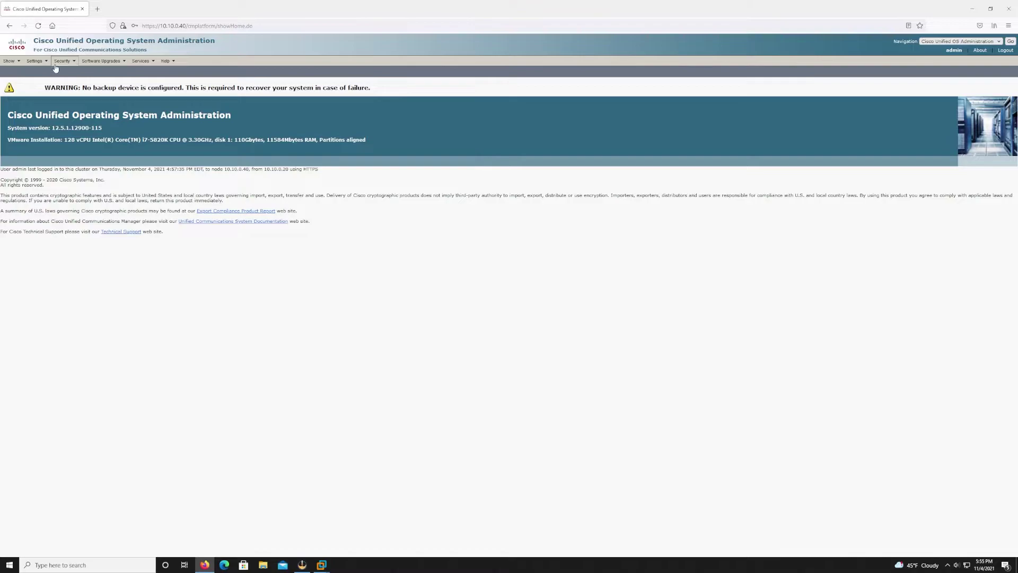
Go to Software Upgrades > Install/Upgrade.
click(34, 61)
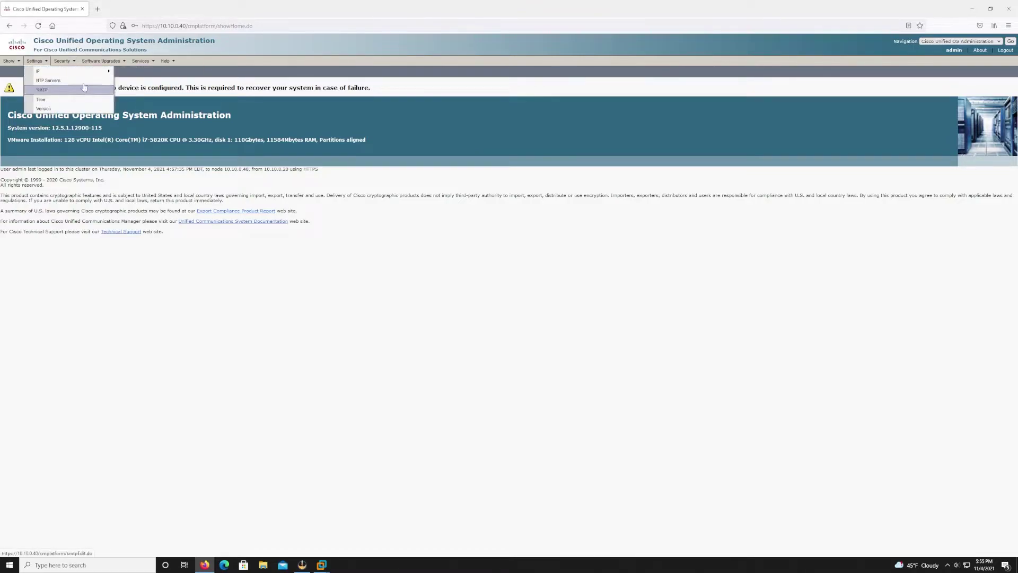
click(101, 61)
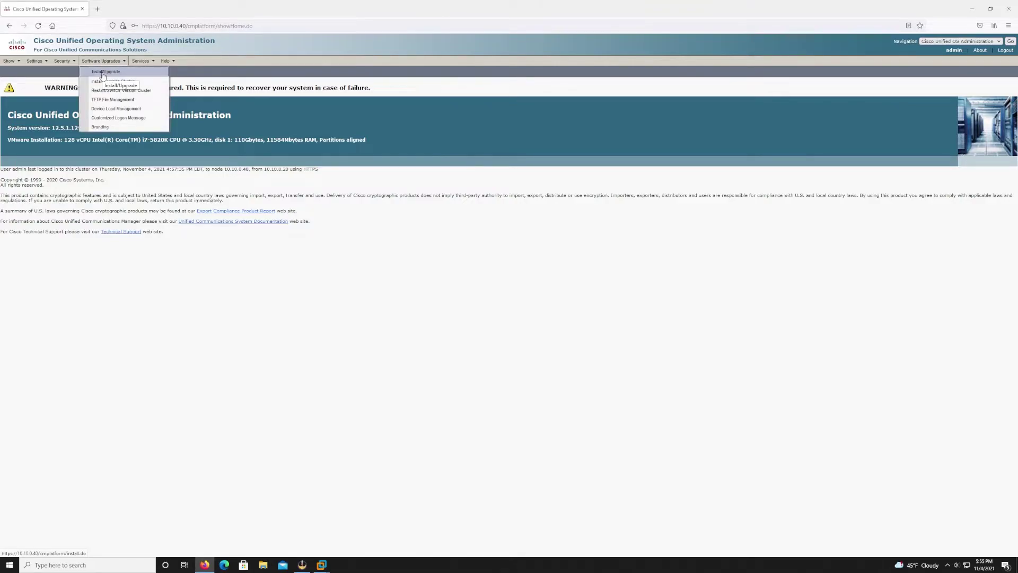
click(102, 74)
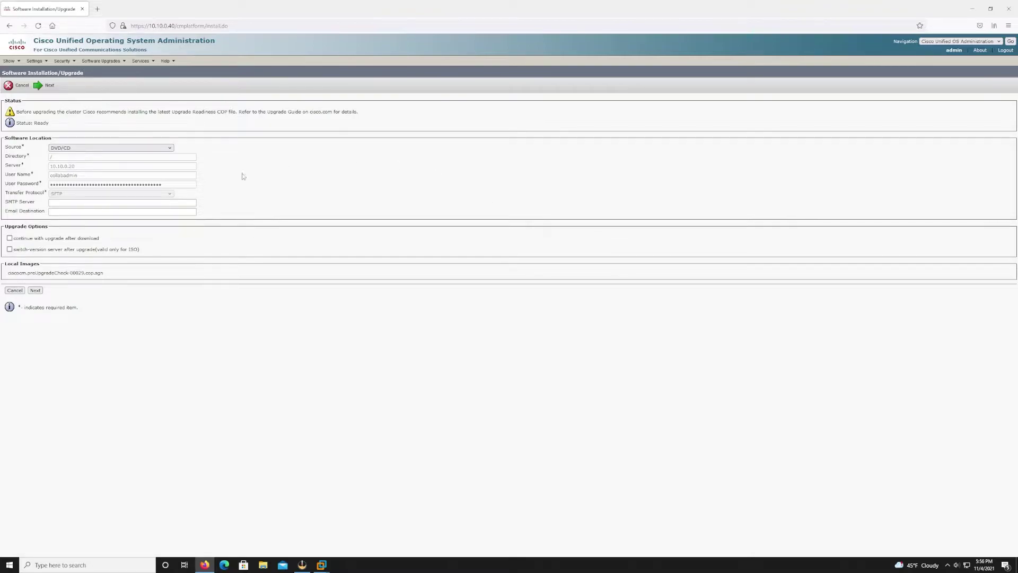
Set the source to Remote Filesystem using SFTP server 10.10.0.20 and fetch its file list.
click(73, 149)
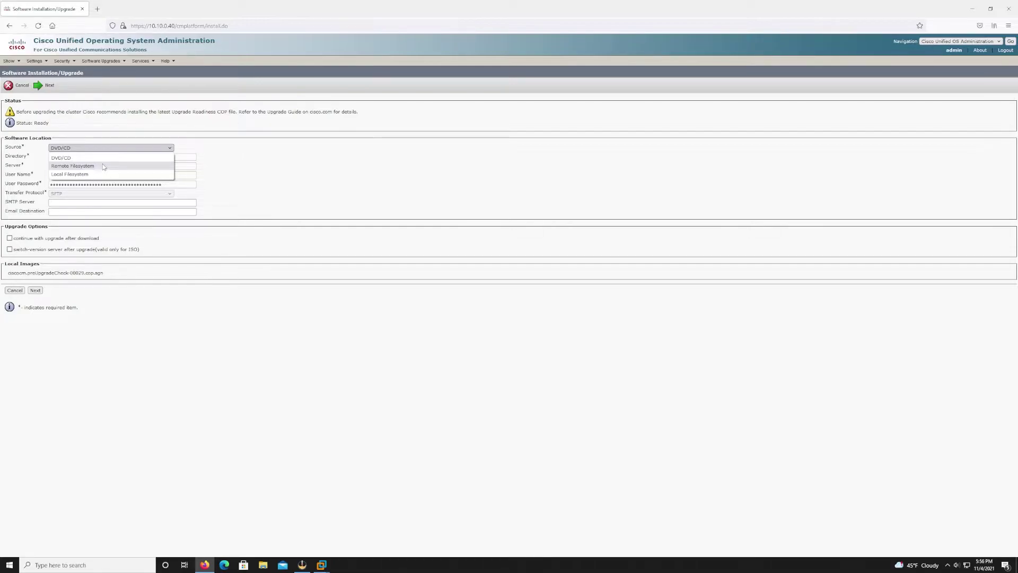
click(73, 165)
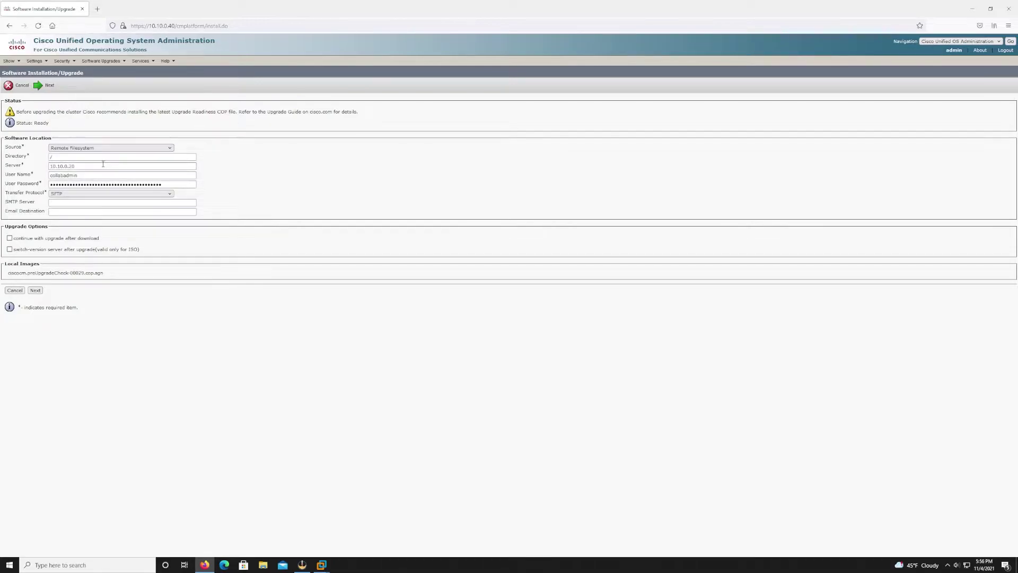
click(34, 291)
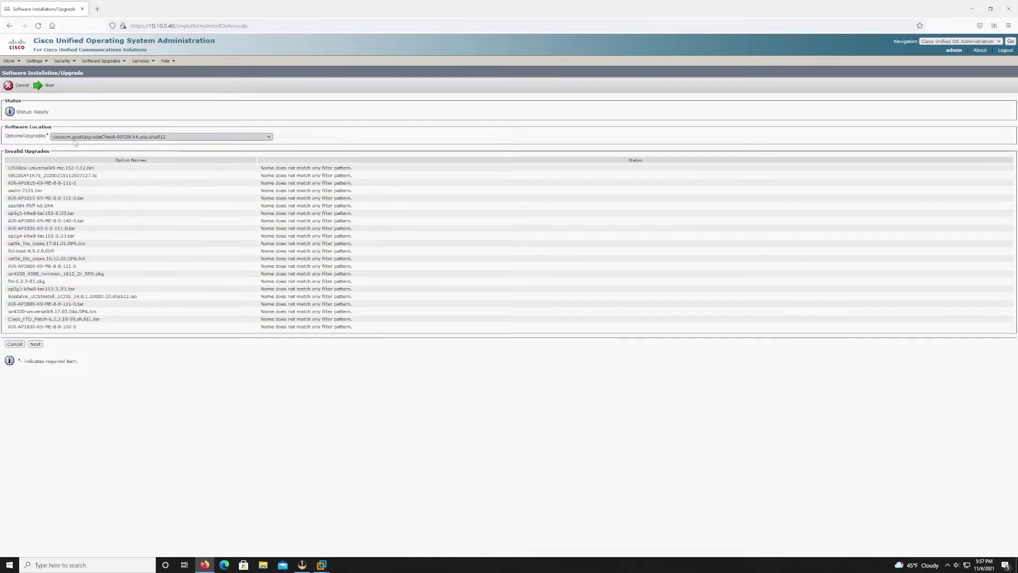
Select ciscocm.preUpgradeCheck-00029.cop.sgn, confirm its checksums, and start the installation.
click(74, 138)
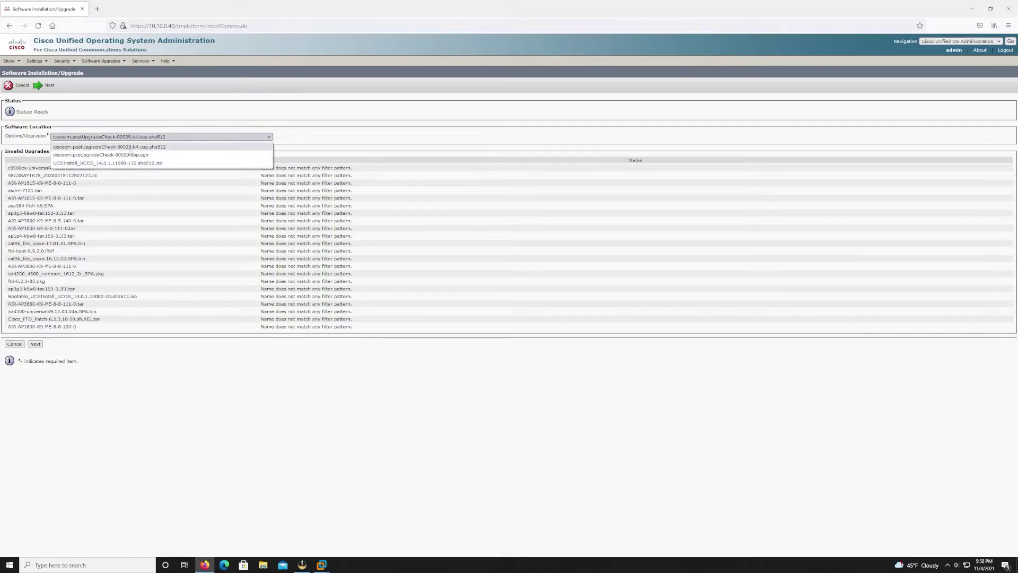
click(167, 155)
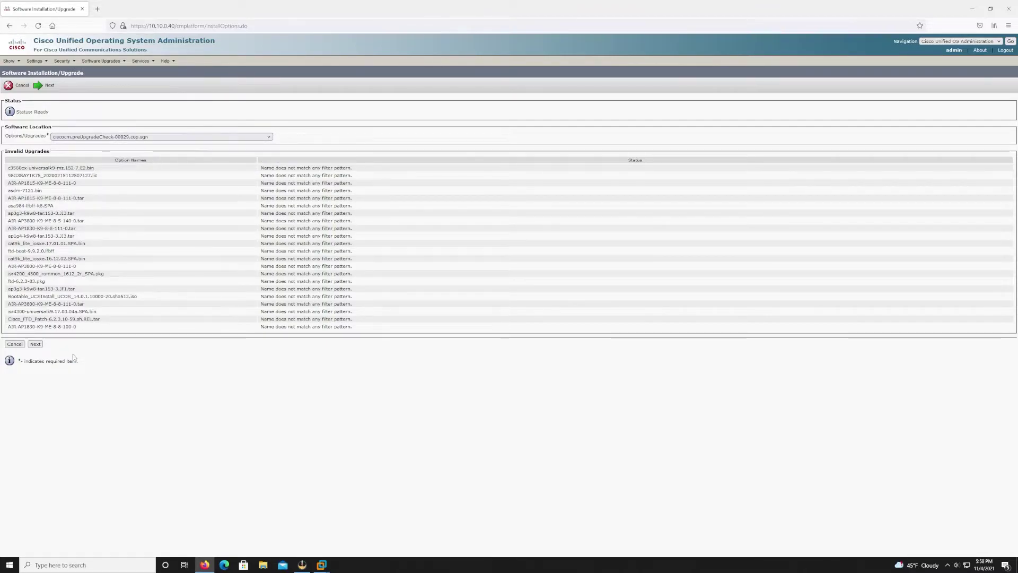
click(42, 345)
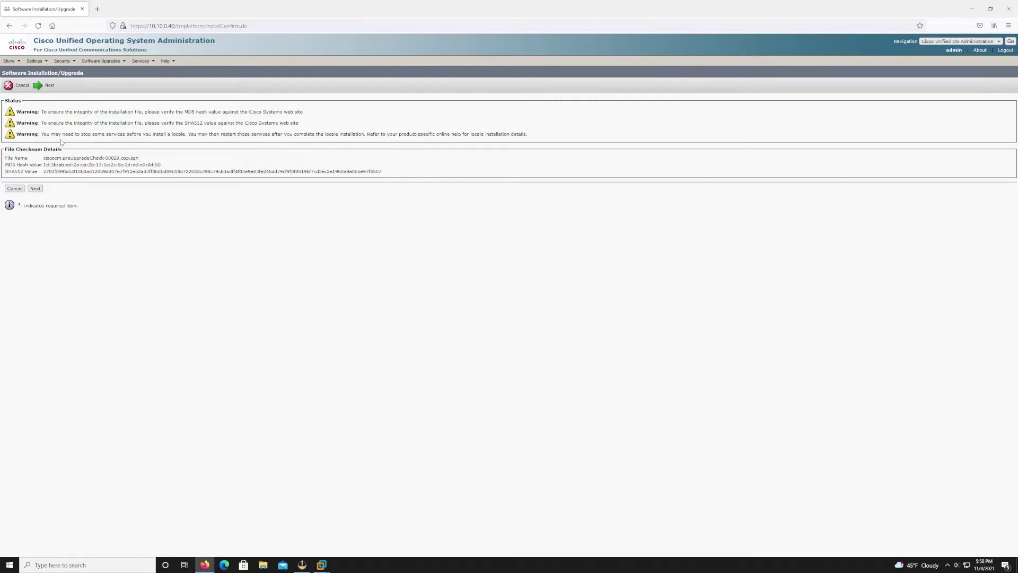
click(35, 190)
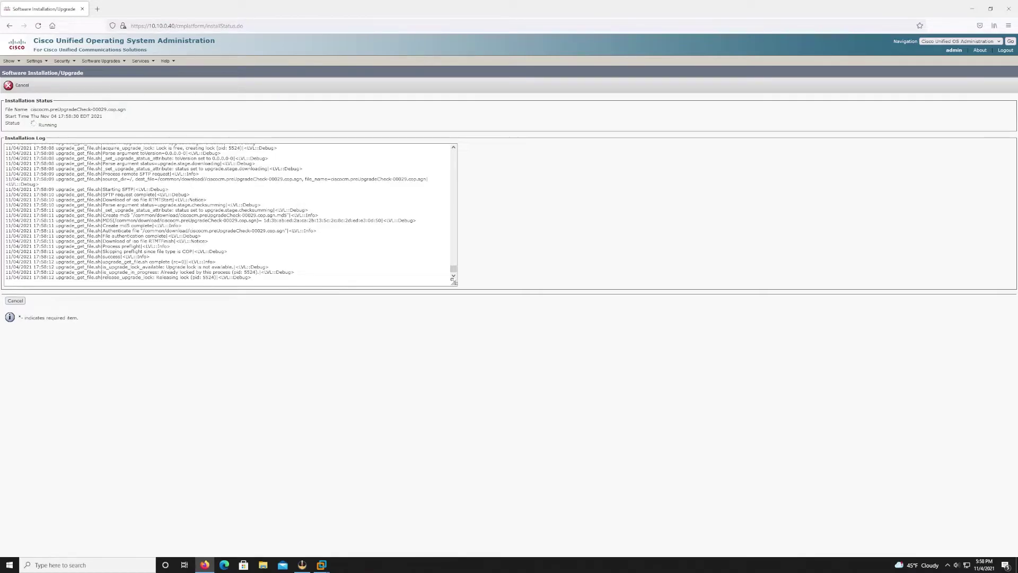
Enlarge the Installation Log box to follow the readiness check output.
drag(452, 278, 485, 352)
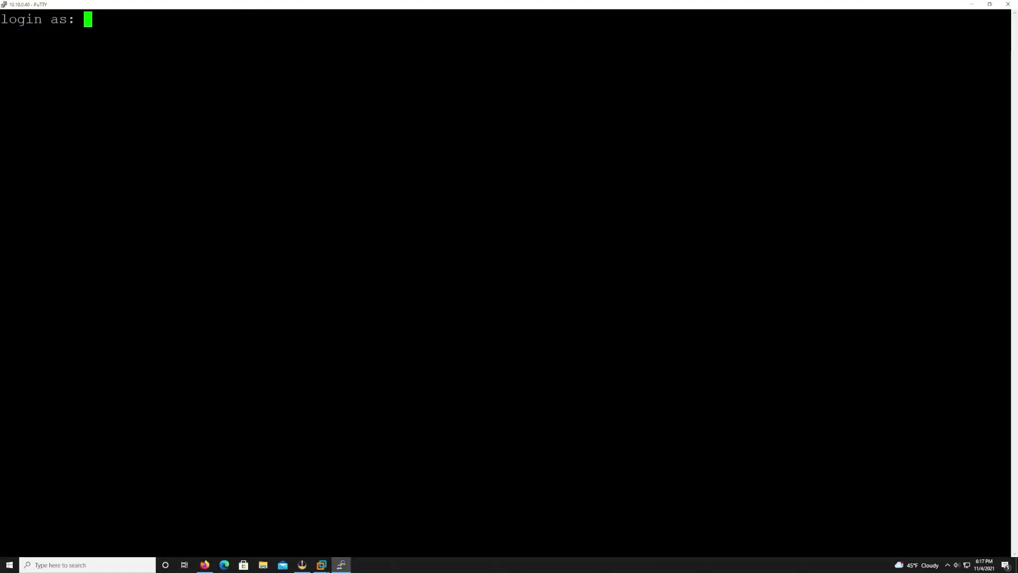
Log in as admin and run 'file view install PreUpgradeReport.txt' to display the report.
text(adminn)
key(BackSpace)
key(BackSpace)
text(n)
key(Return)
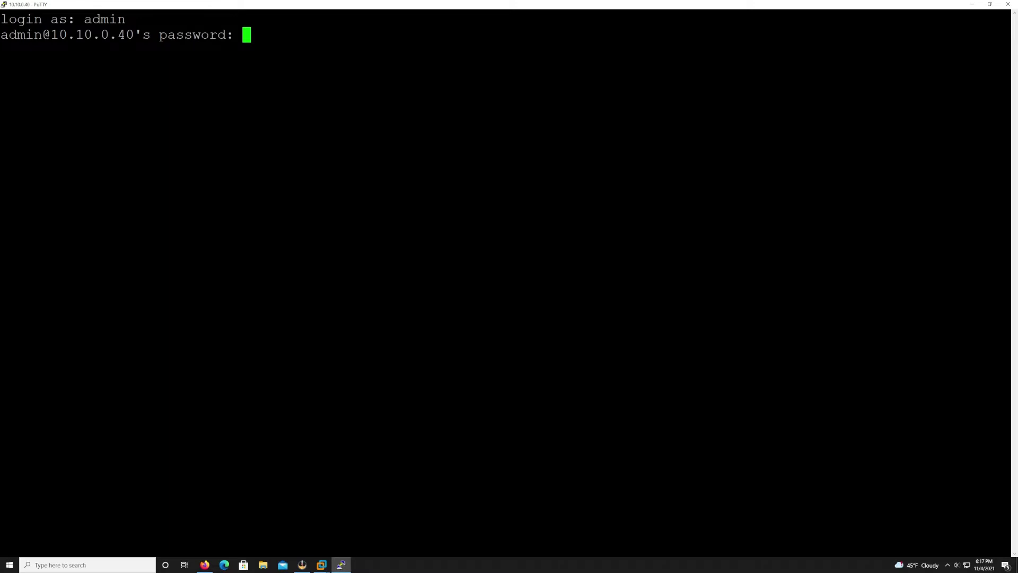
key(Return)
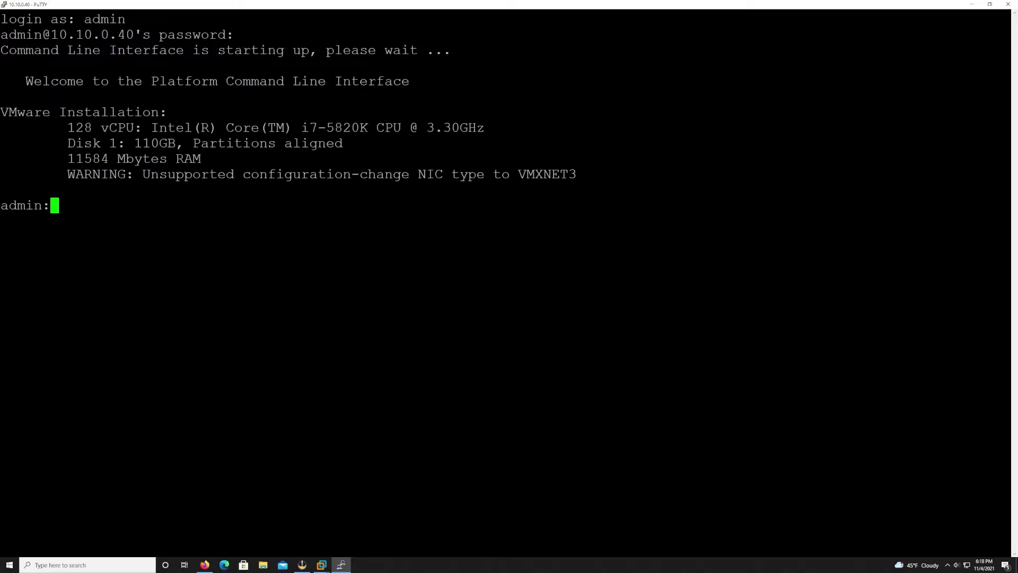
text(file view install PreUpgradeReport.txt)
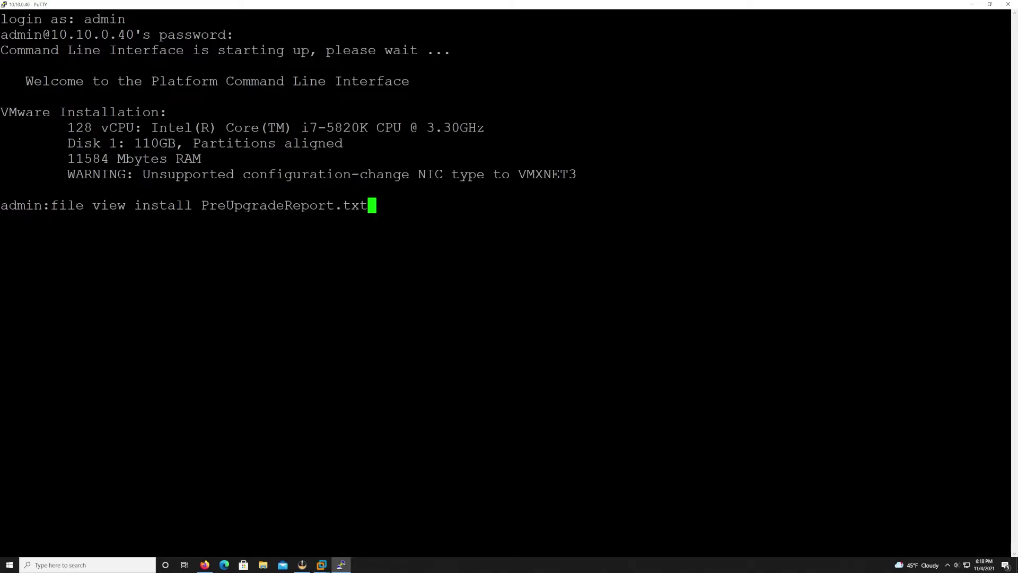
key(Return)
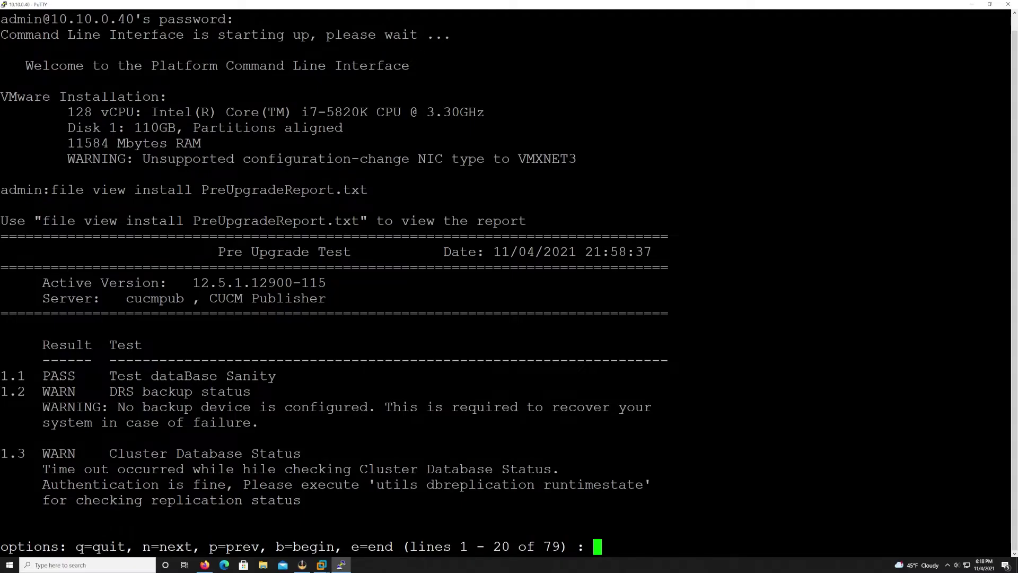
Page through the pre-upgrade report to its summary (14 tests, 10 passed, 3 warnings, 1 failed), then quit to the admin prompt.
drag(377, 484, 643, 485)
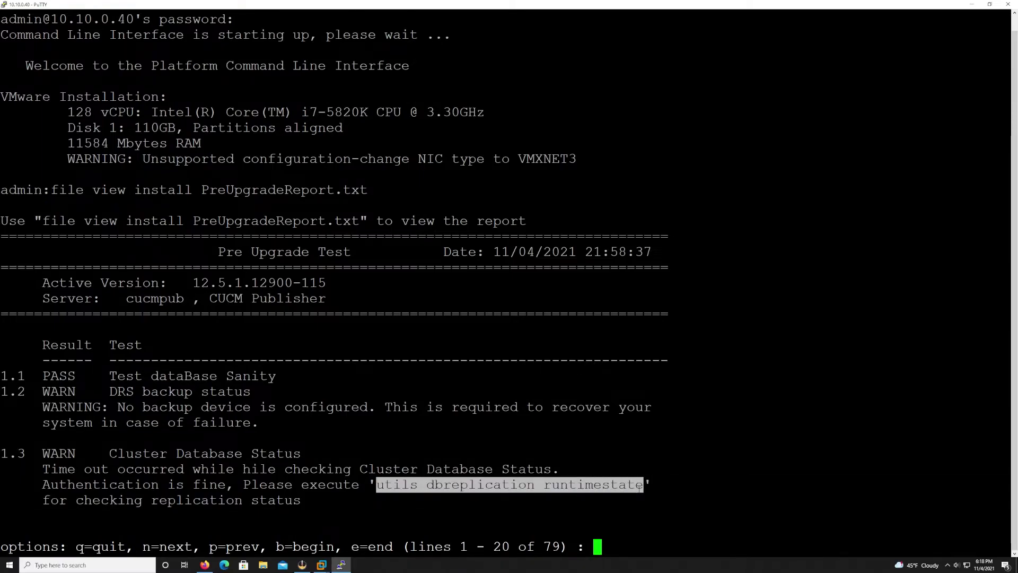
click(643, 485)
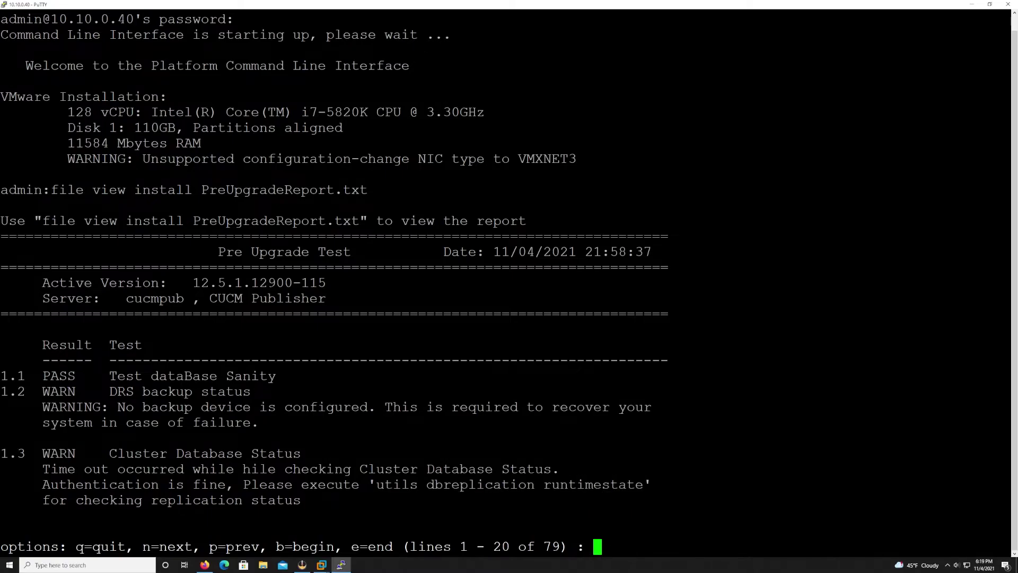
key(n)
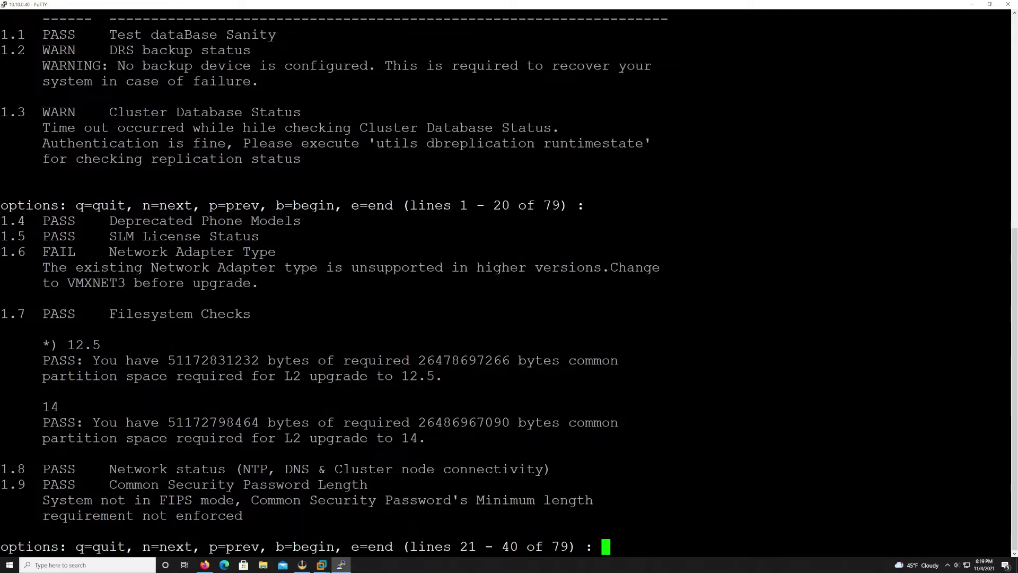
key(n)
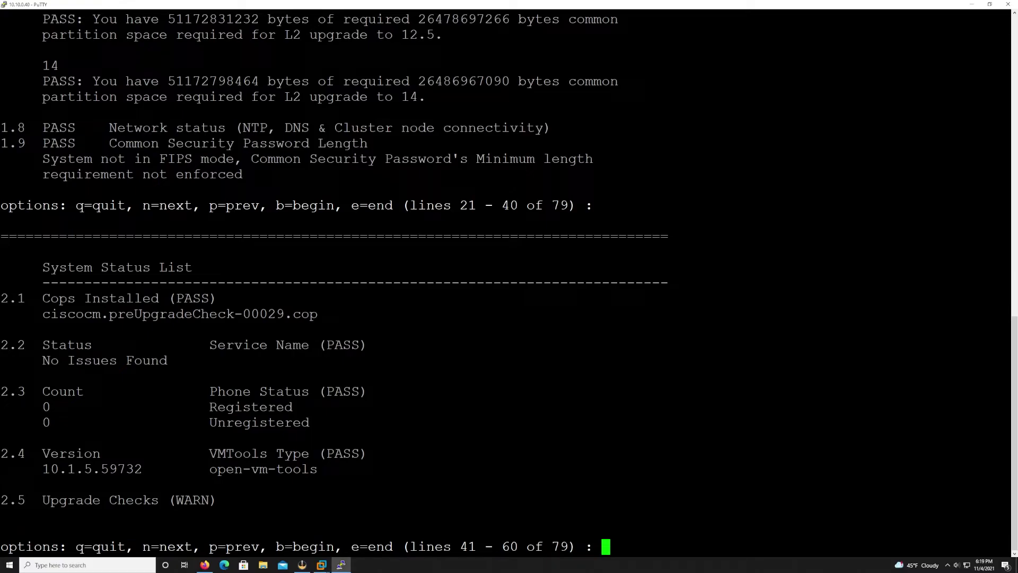
key(n)
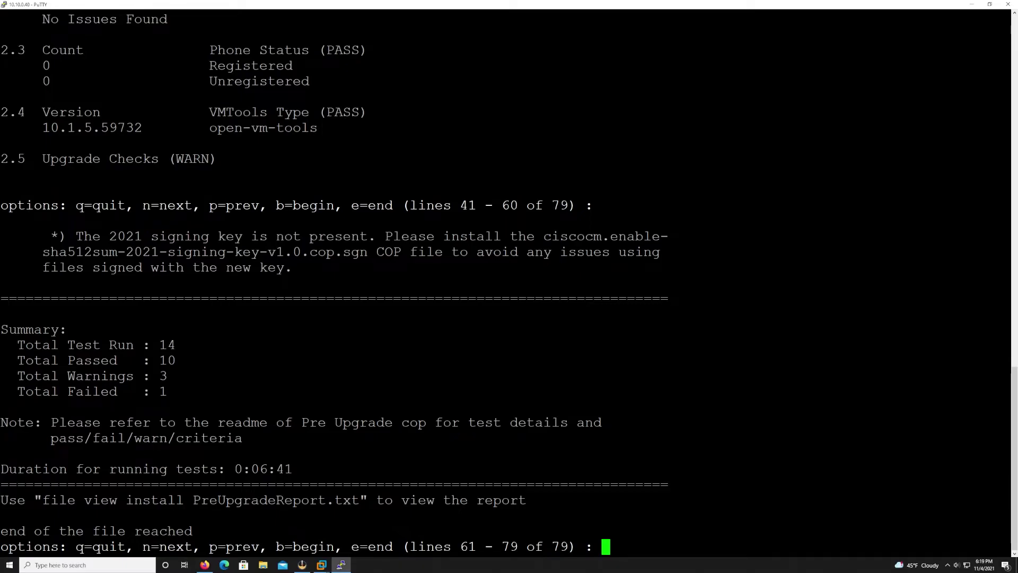
key(q)
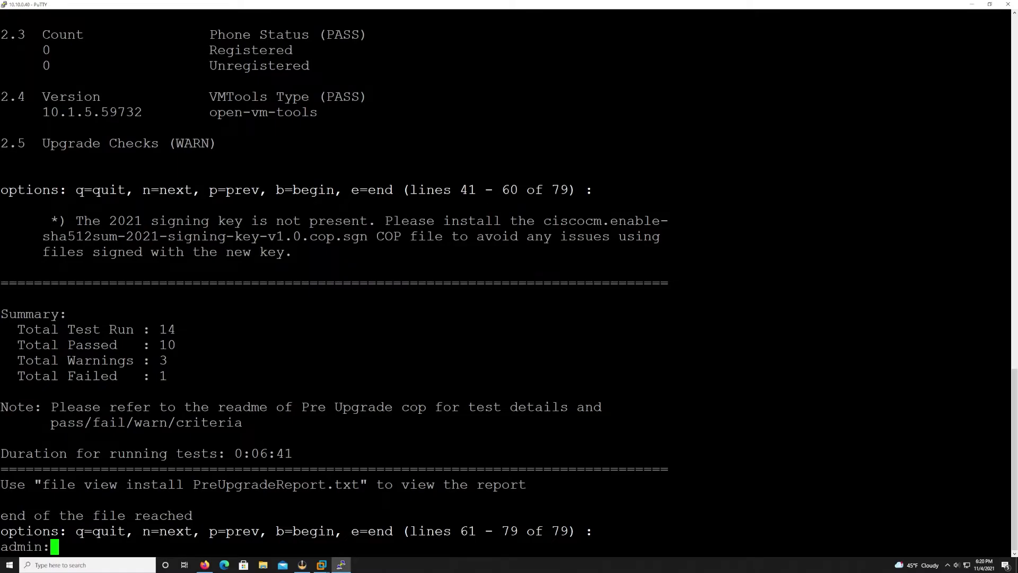
Build 'utils system' with Tab completion, listing the utils and utils system subcommands.
text(utl)
key(Return)
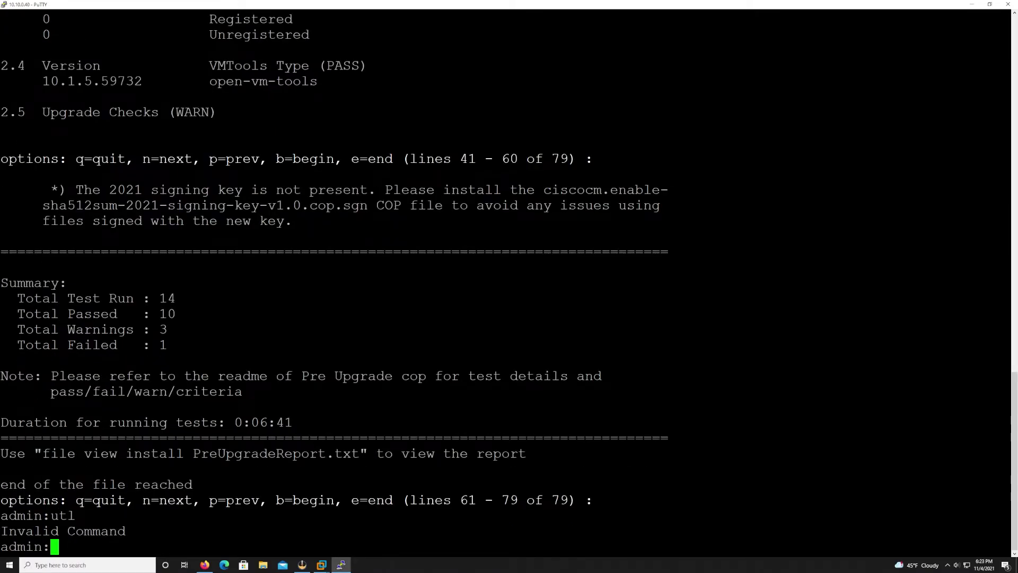
text(ut)
key(Tab)
key(Tab)
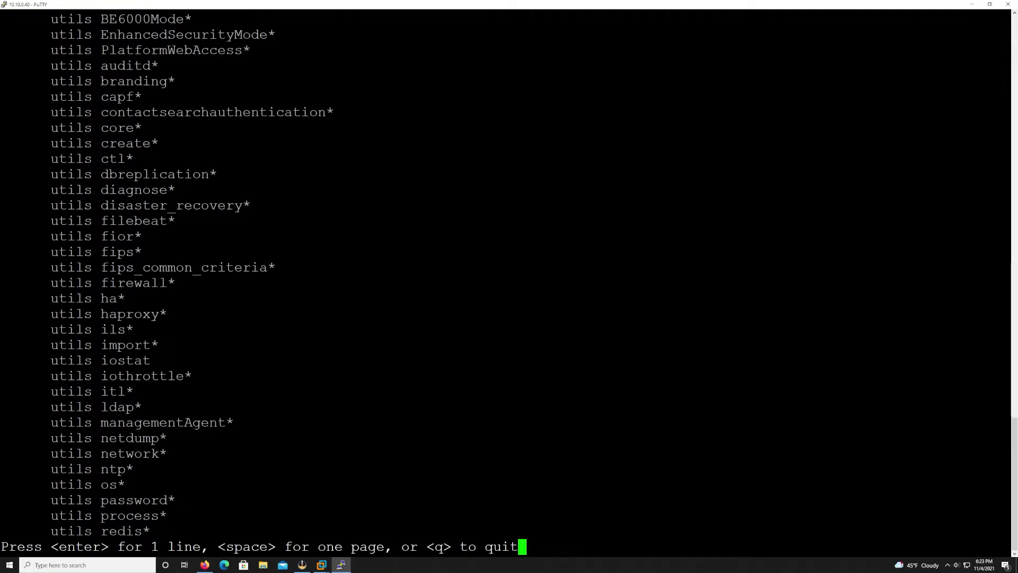
key(space)
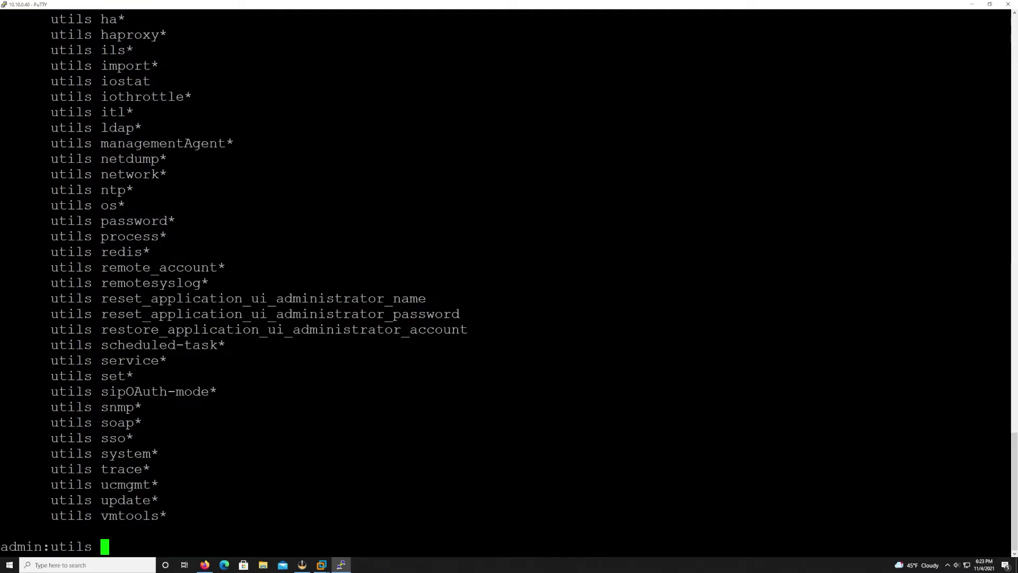
text(sys)
key(Tab)
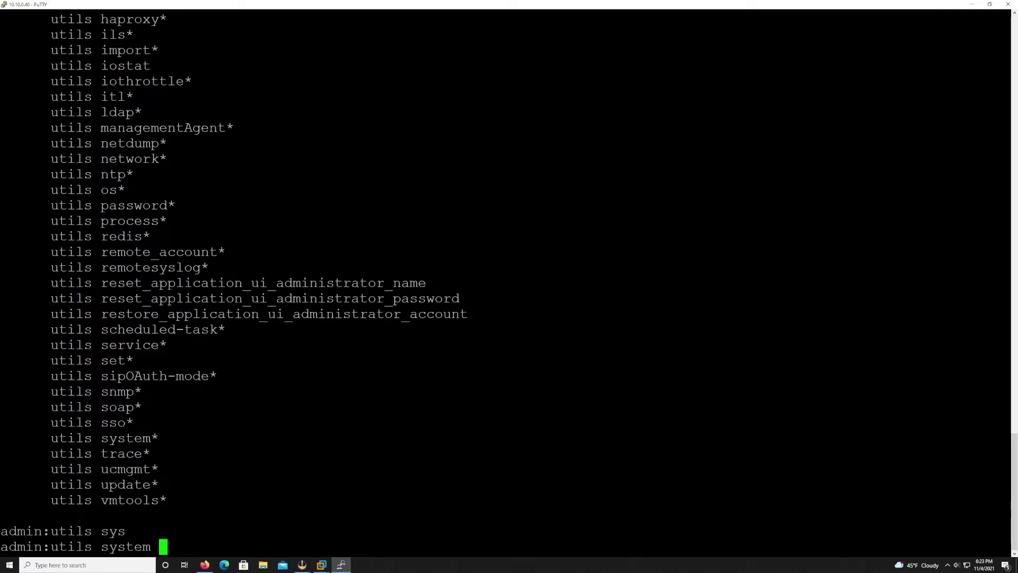
key(Tab)
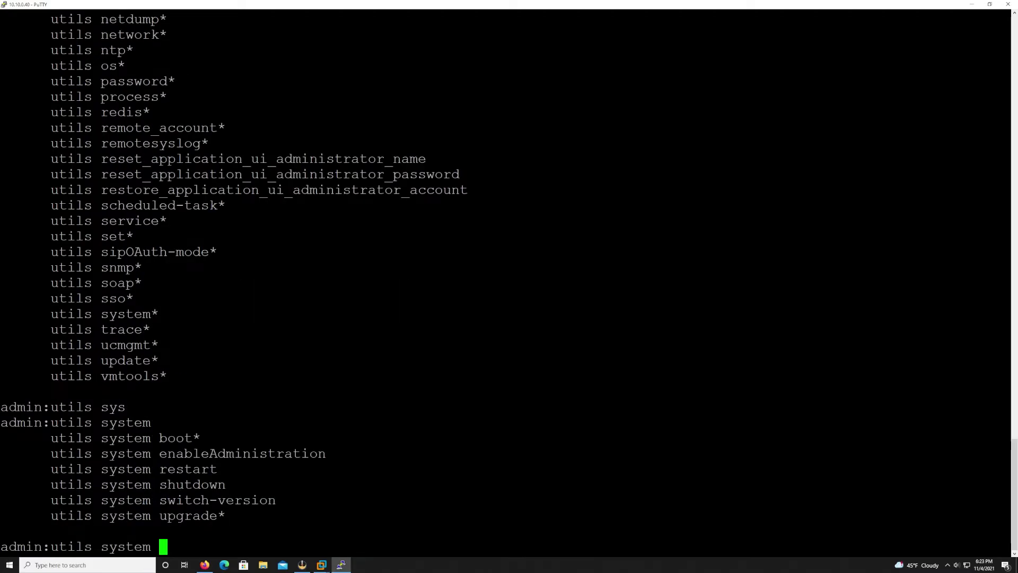
Complete 'upgrade initiate', check its syntax with ?, and run utils system upgrade initiate.
text(upgrade)
key(Tab)
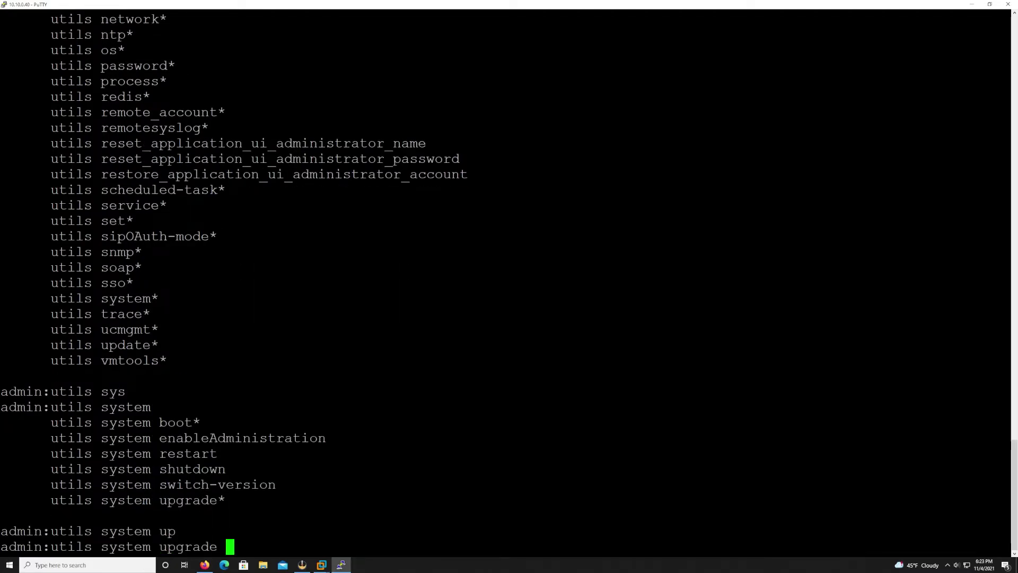
key(Tab)
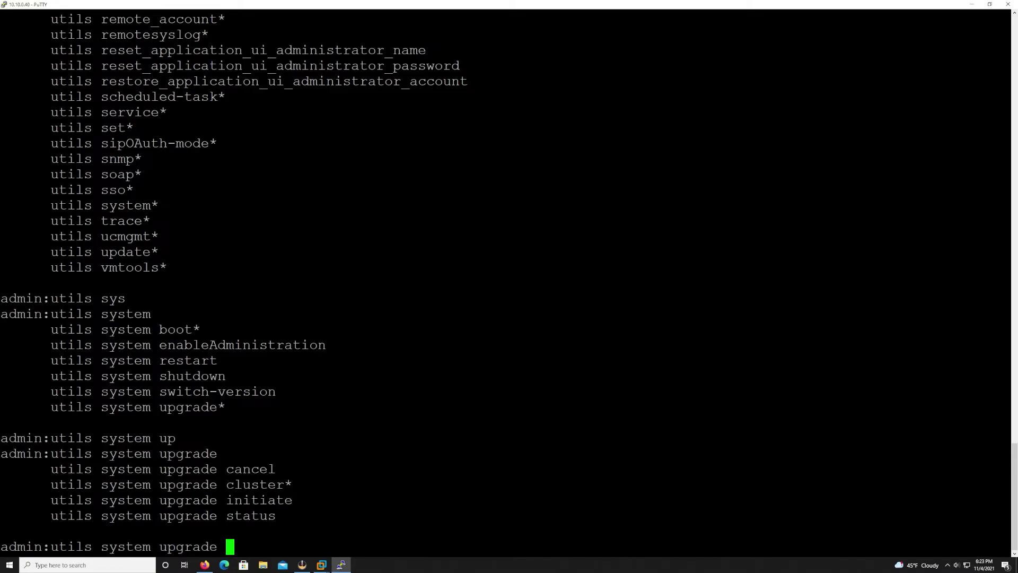
text(in)
key(Tab)
text(?)
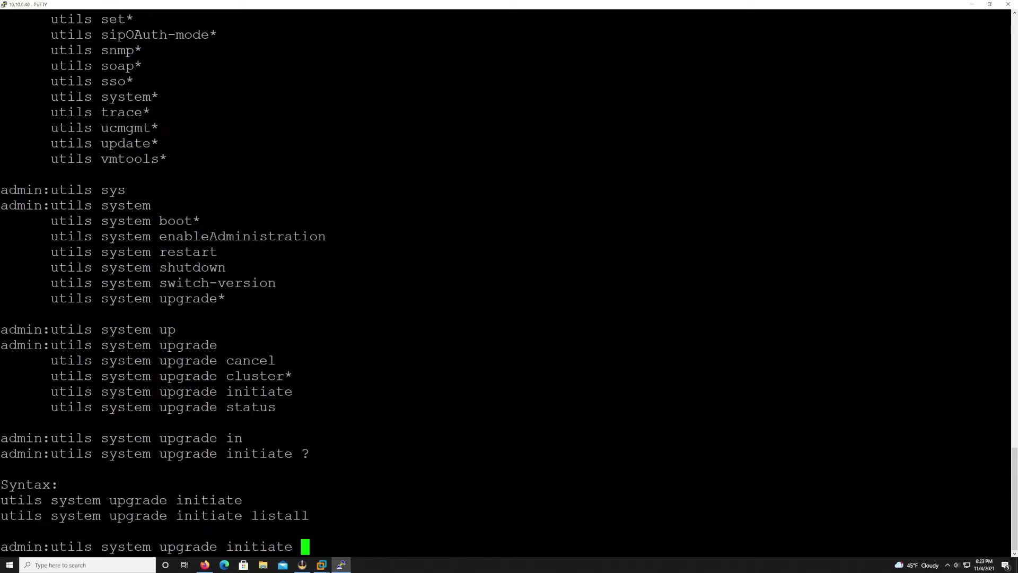
key(Return)
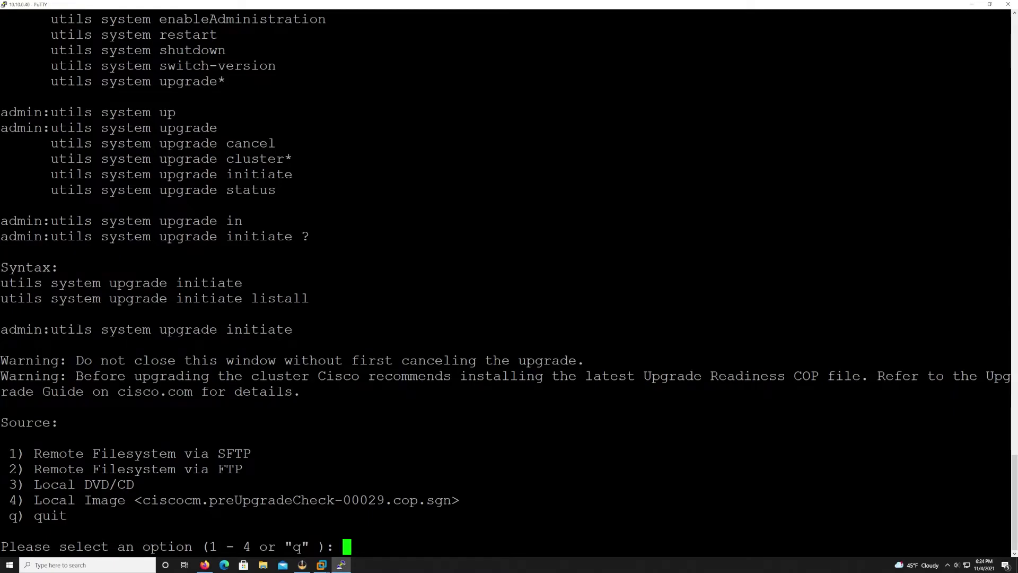
Choose local image source 4, accept the mail, continue and switch-version defaults, then pick file 1.
text(4)
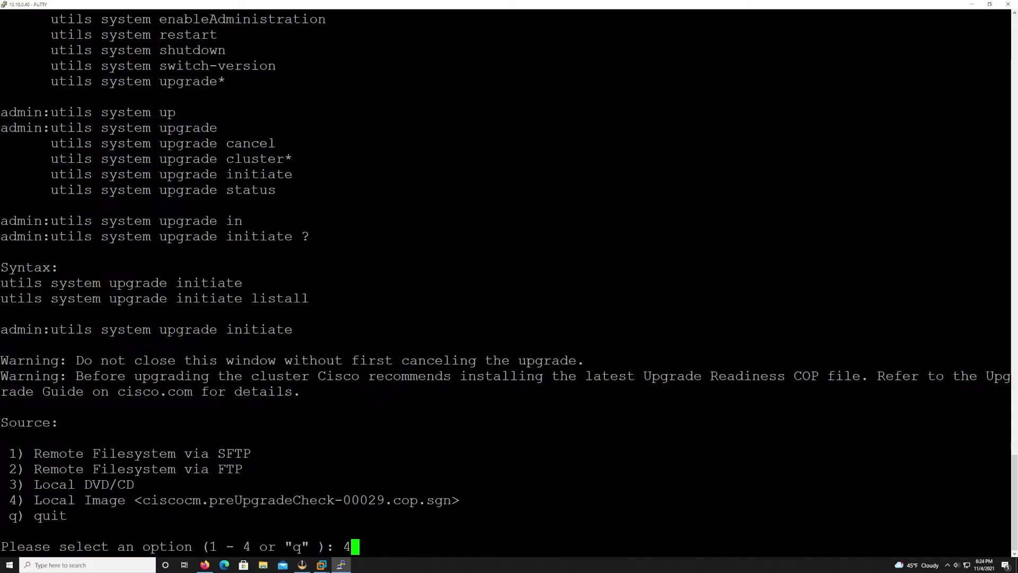
key(Return)
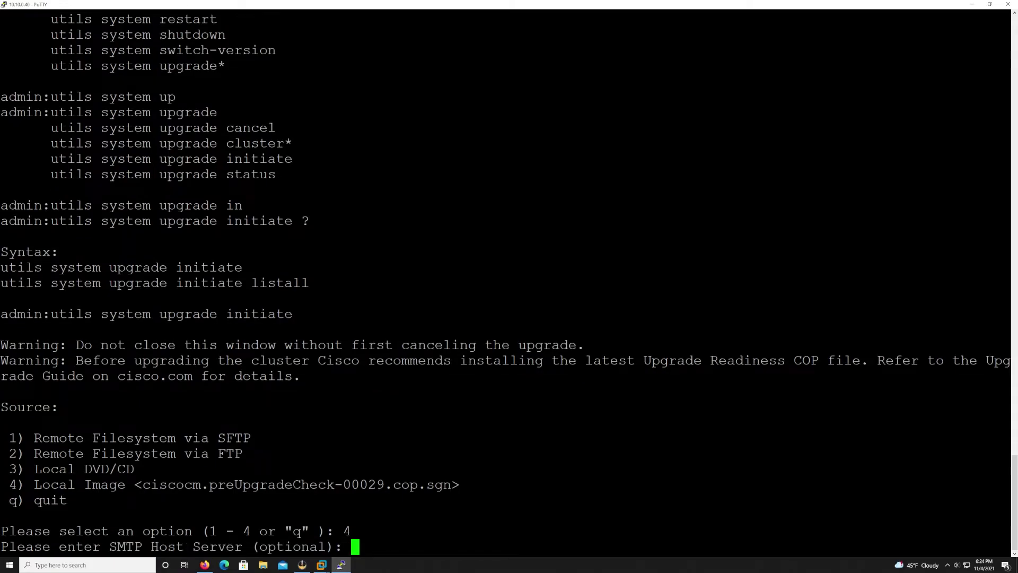
key(Return)
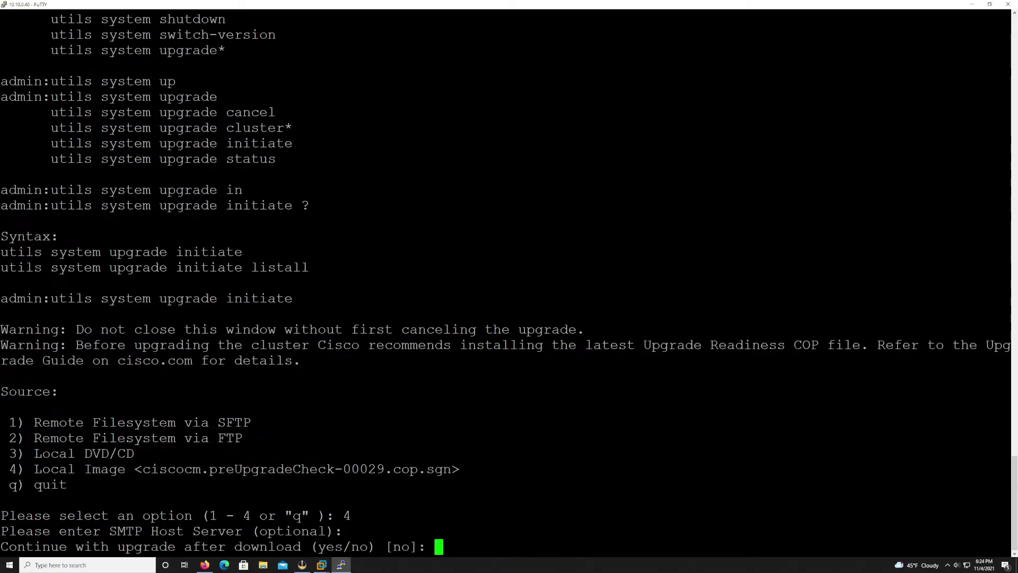
key(Return)
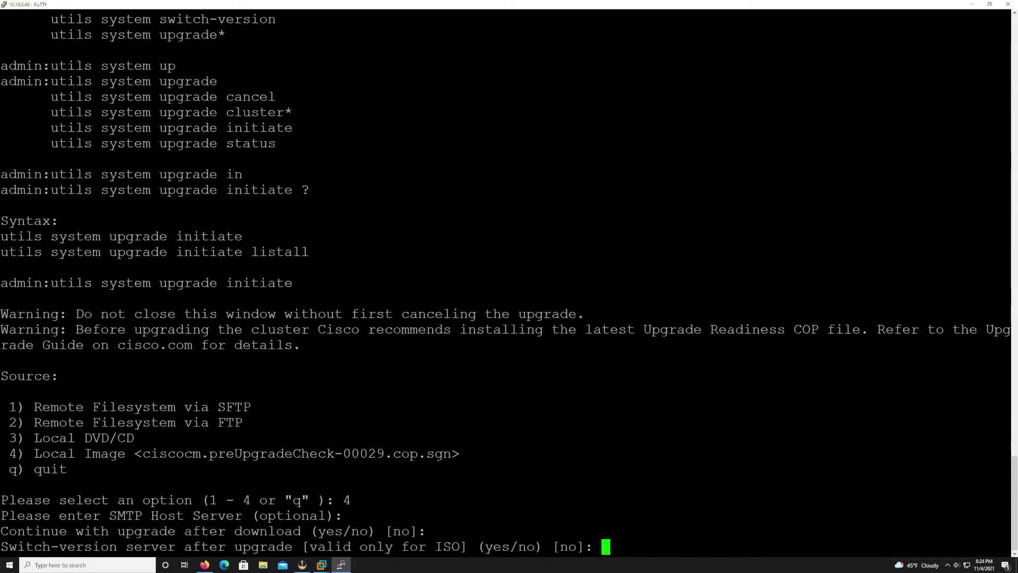
key(Return)
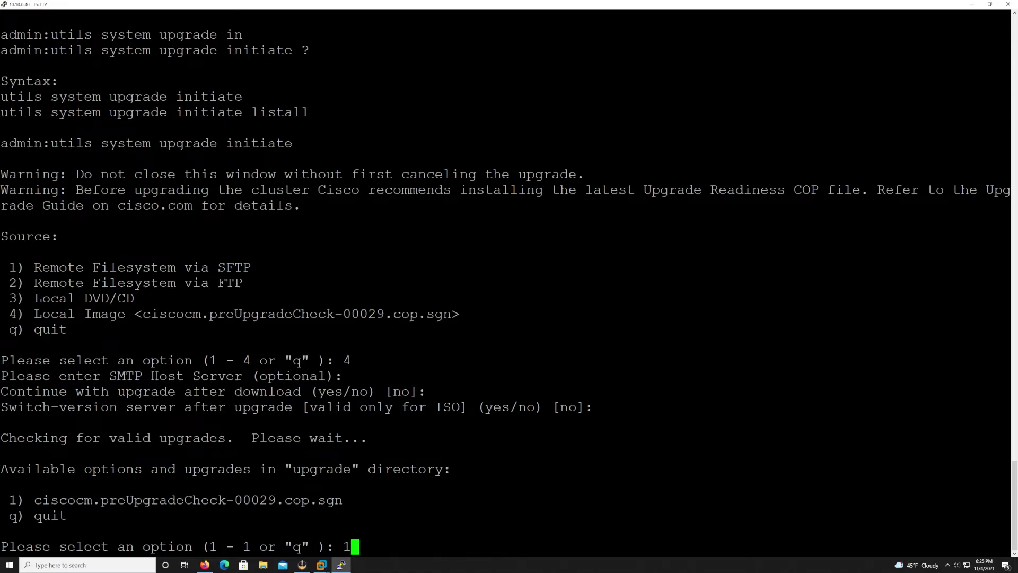
text(1)
key(Return)
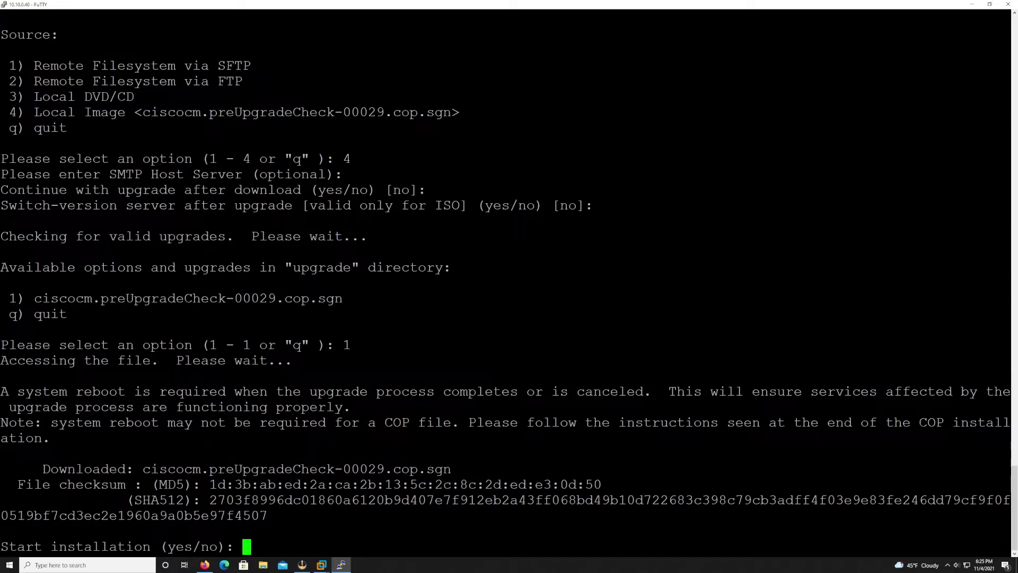
Answer yes to start installing ciscocm.preUpgradeCheck-00029.cop.sgn.
text(yes)
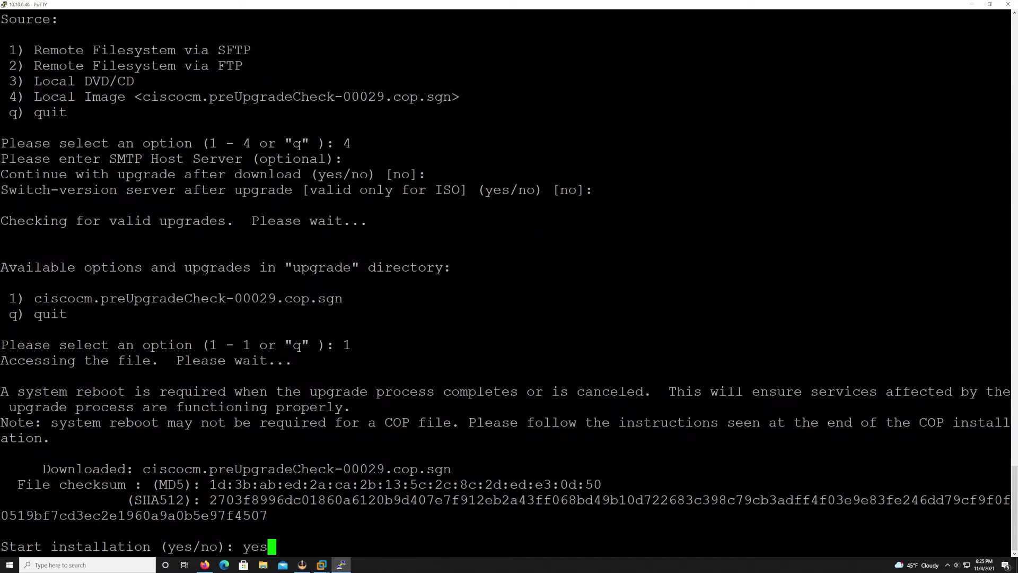
key(Return)
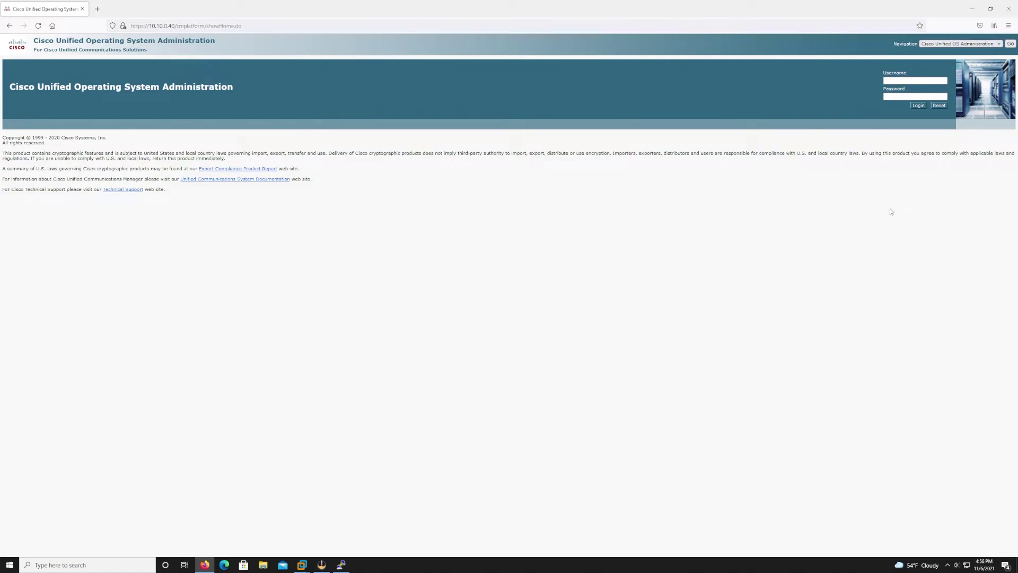
Log in as admin with the account password, dismiss the save-login popup, and go to Install/Upgrade.
click(890, 81)
text(admin)
key(Tab)
text(•••)
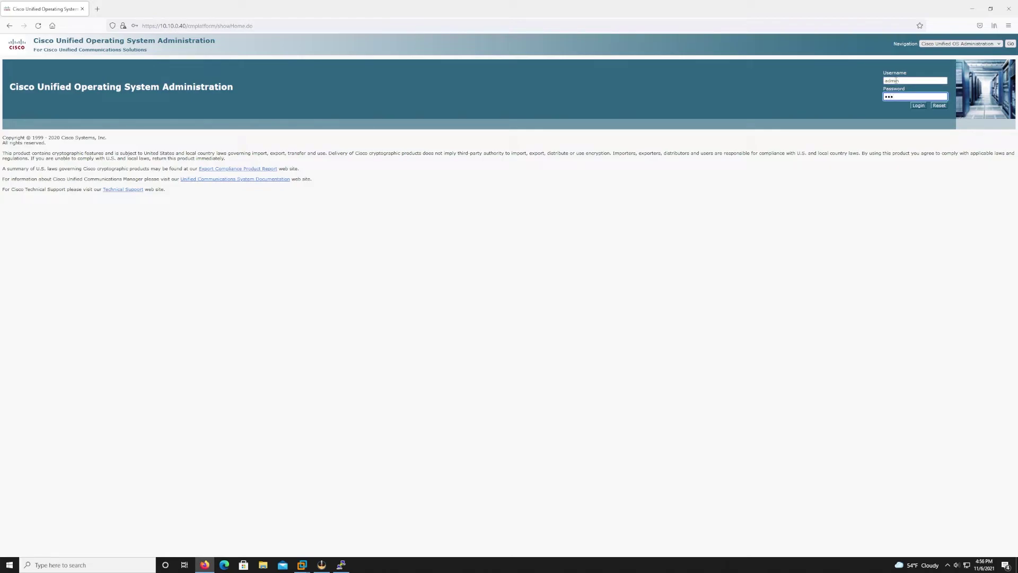
text(•••••)
key(Return)
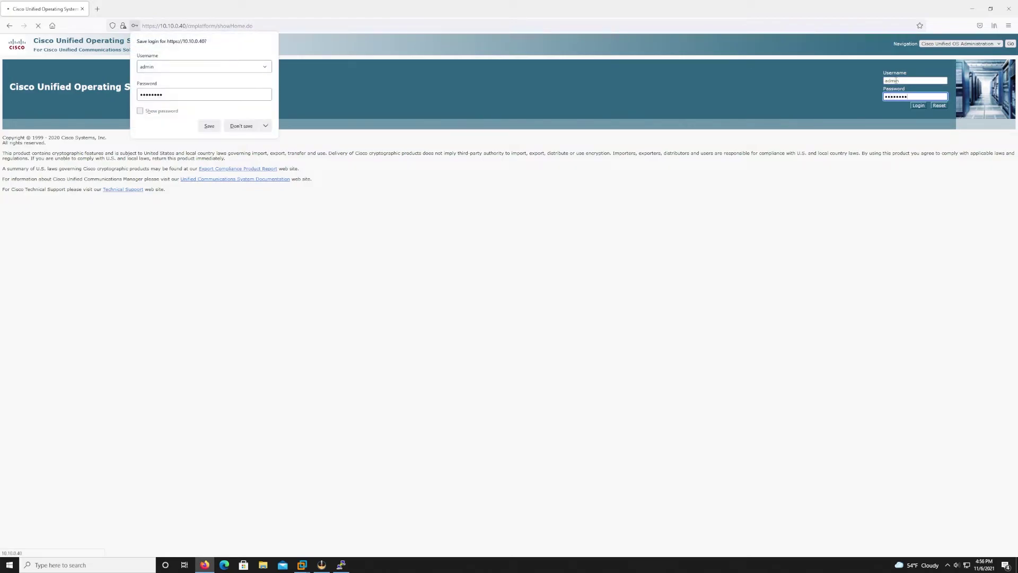
click(357, 212)
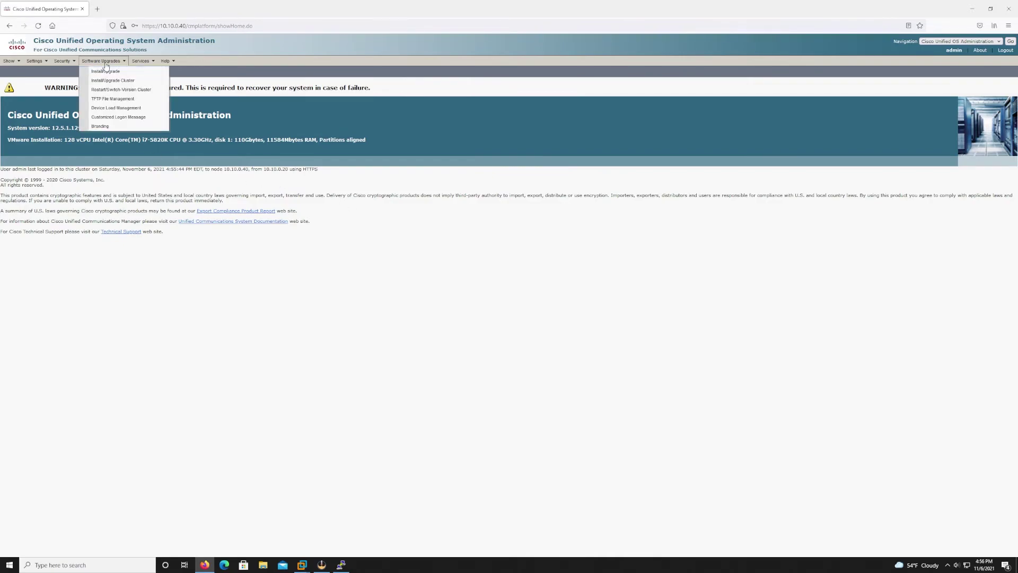
click(106, 72)
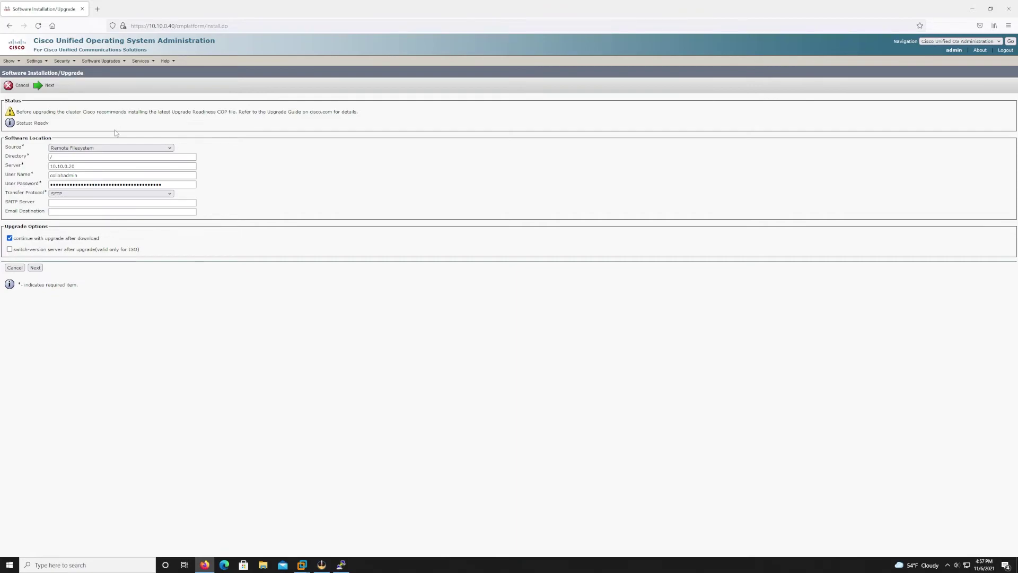
Keep Remote Filesystem and SFTP, untick continue-upgrade-after-download, and proceed to the file list.
click(110, 146)
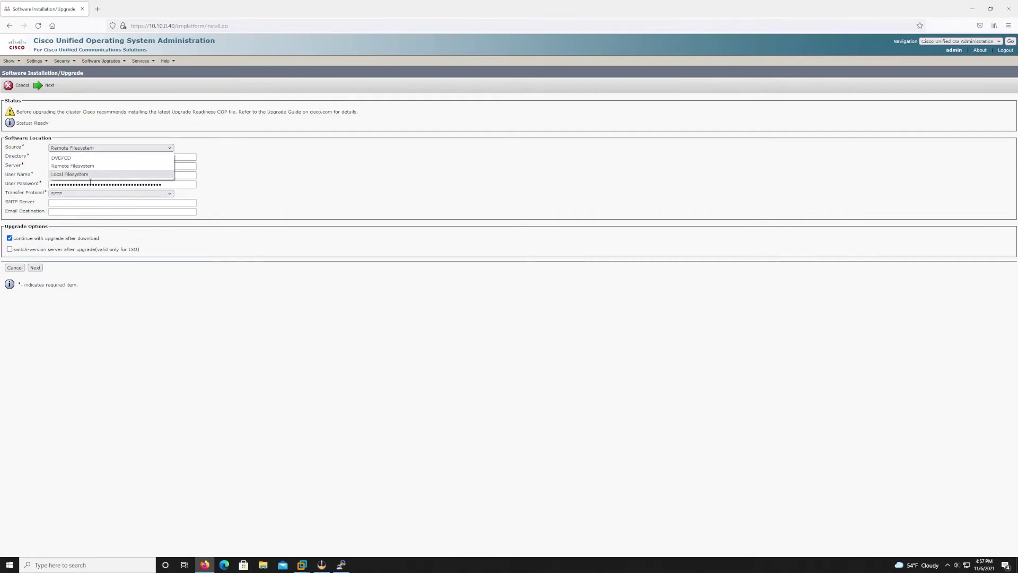
click(64, 165)
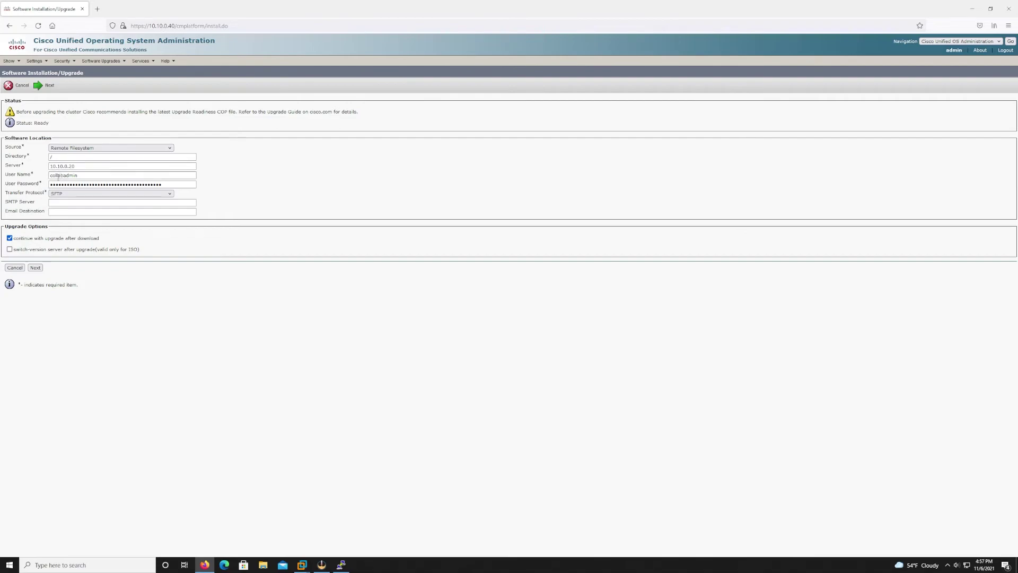
click(65, 193)
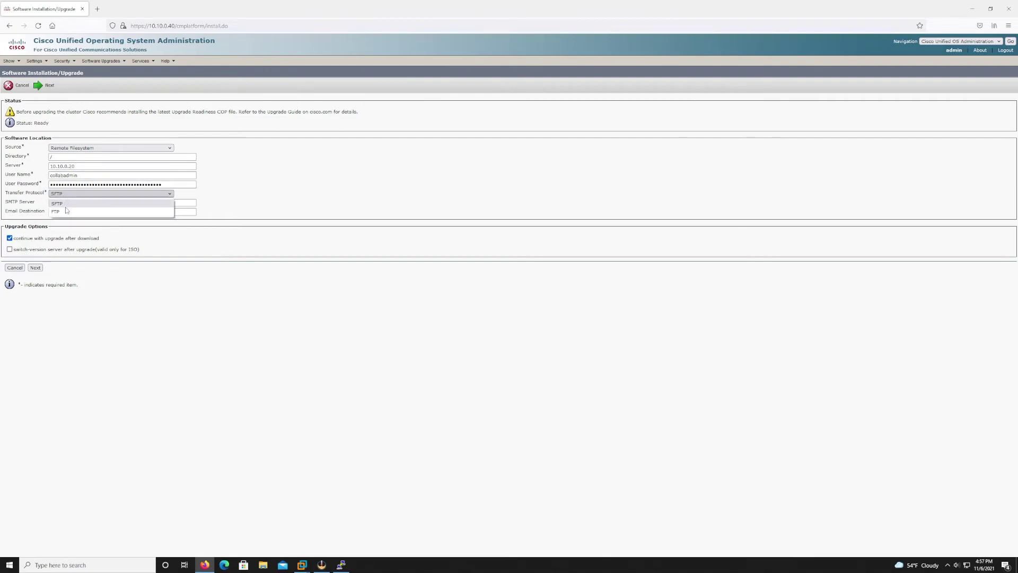
click(158, 304)
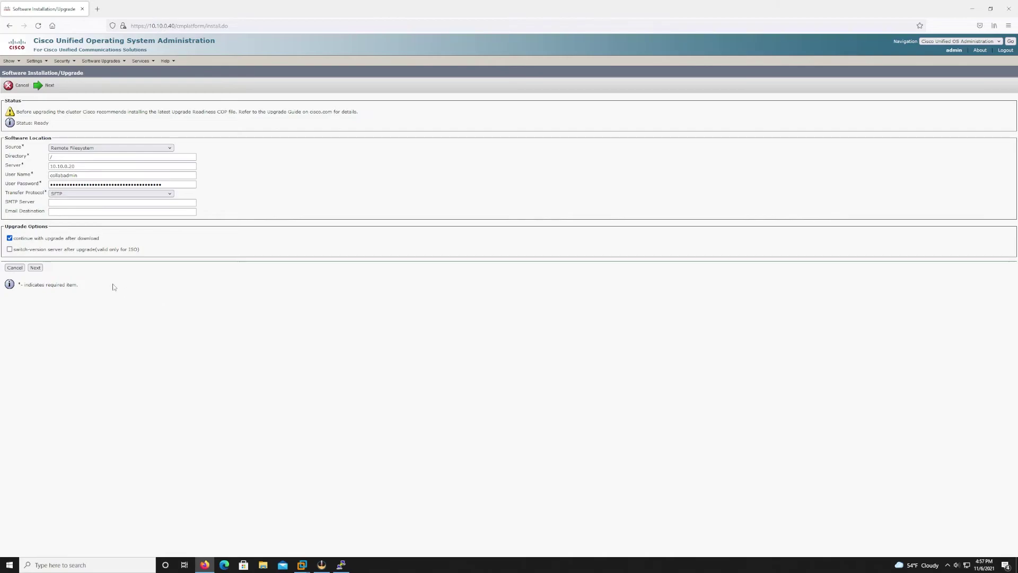
click(9, 238)
click(36, 269)
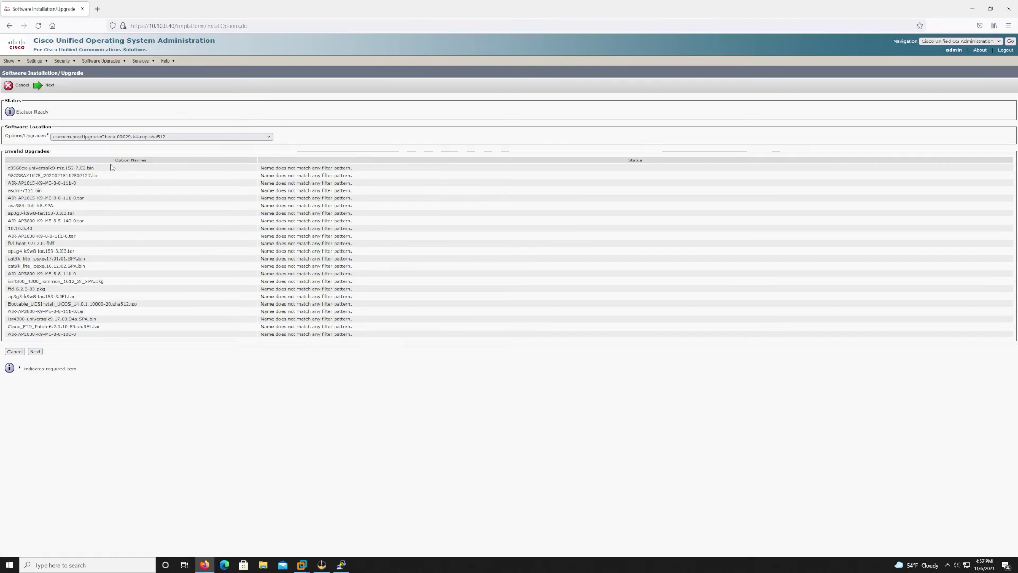
Select ciscocm.enable-sha512sum-2021-signing-key-v1.0.cop.sgn in Options/Upgrades and proceed to its checksums.
click(110, 137)
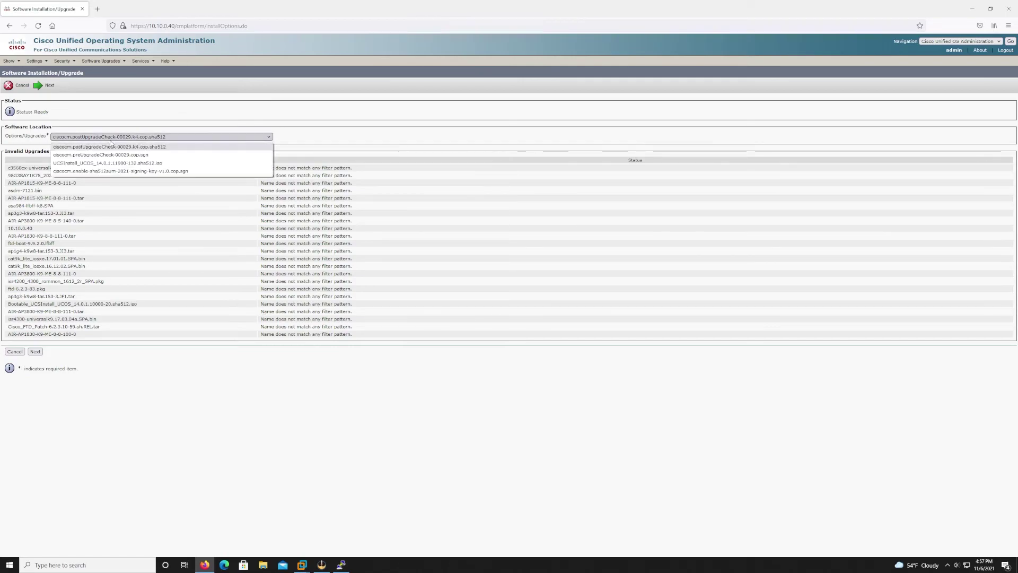
click(117, 172)
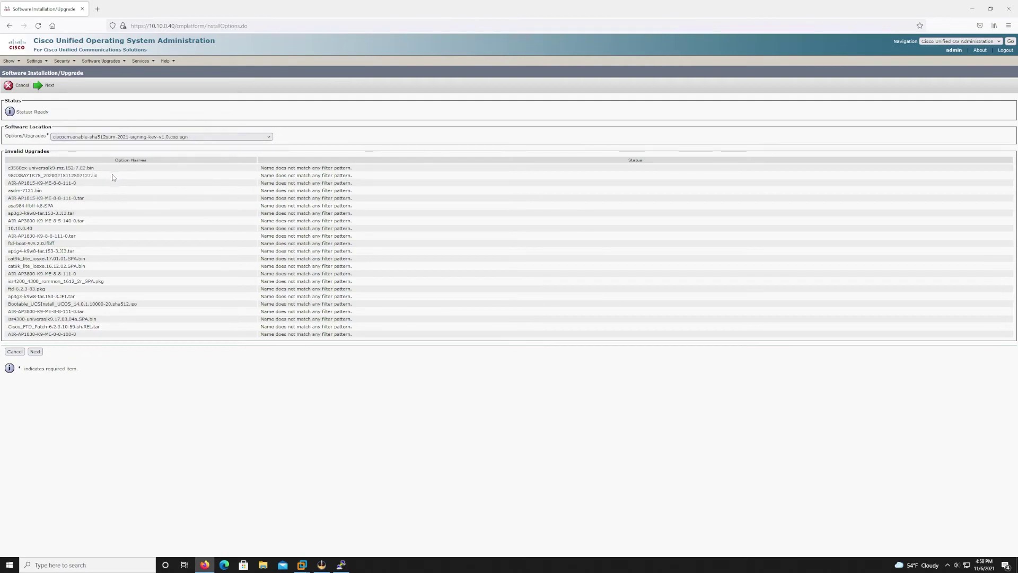
click(39, 352)
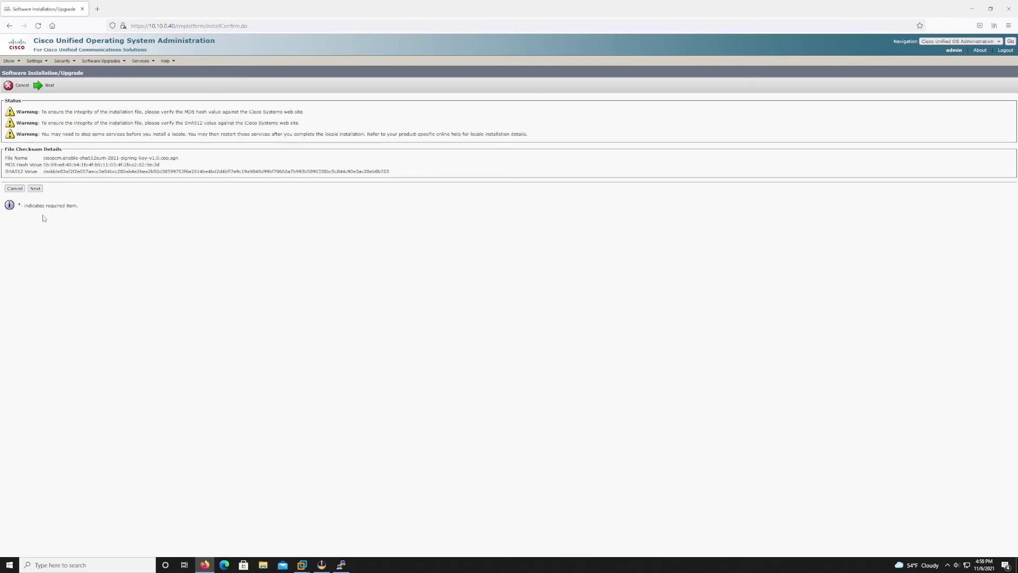
Start the signing-key COP file installation from the checksum page and let it reach Complete.
click(34, 192)
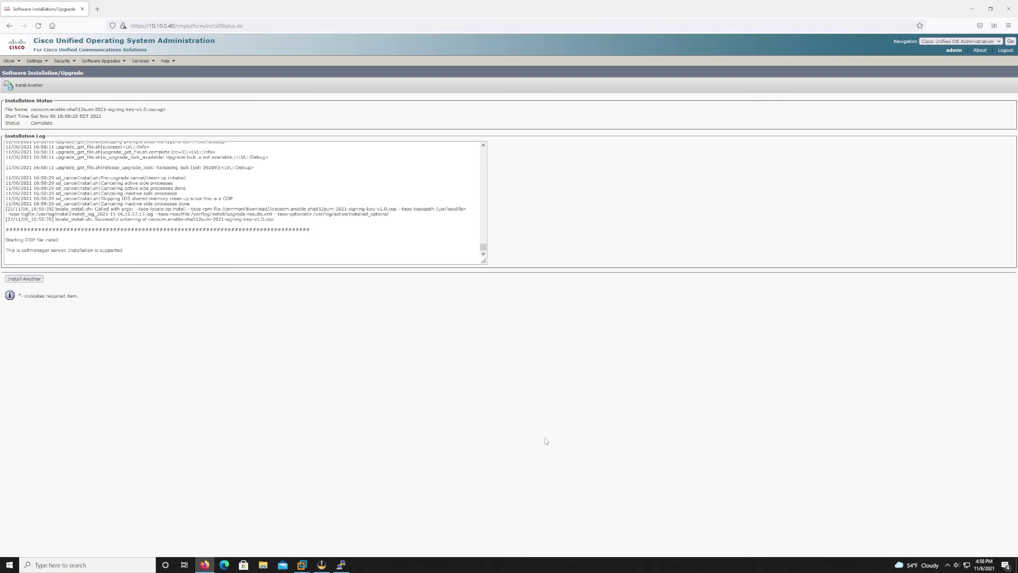
Return to Software Upgrades > Install/Upgrade.
click(103, 61)
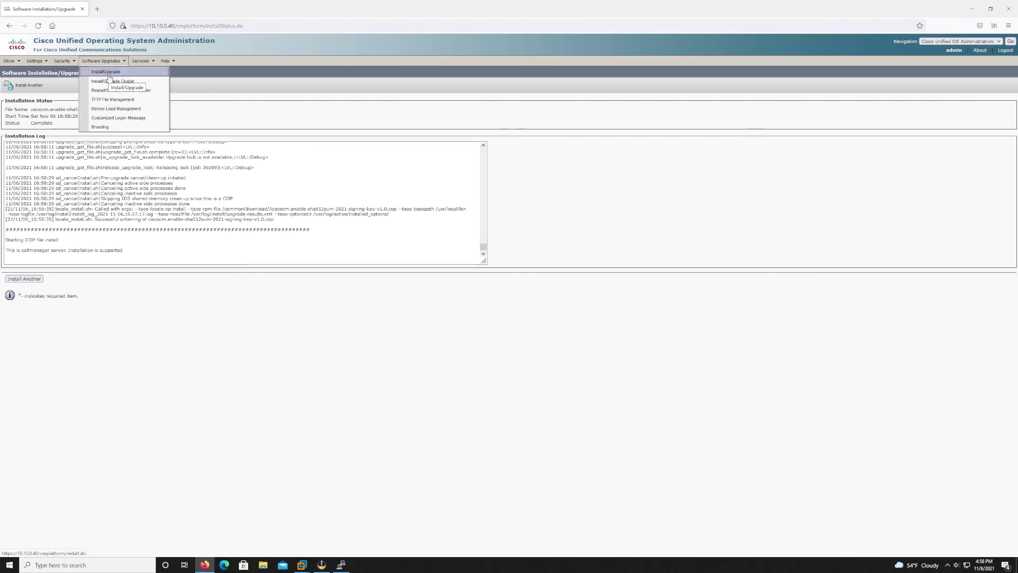
click(109, 75)
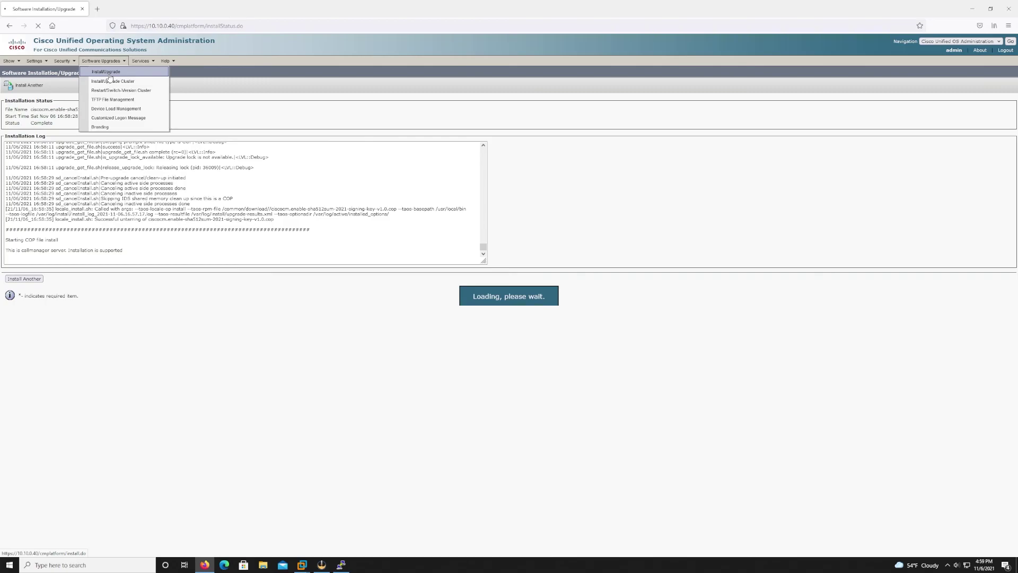